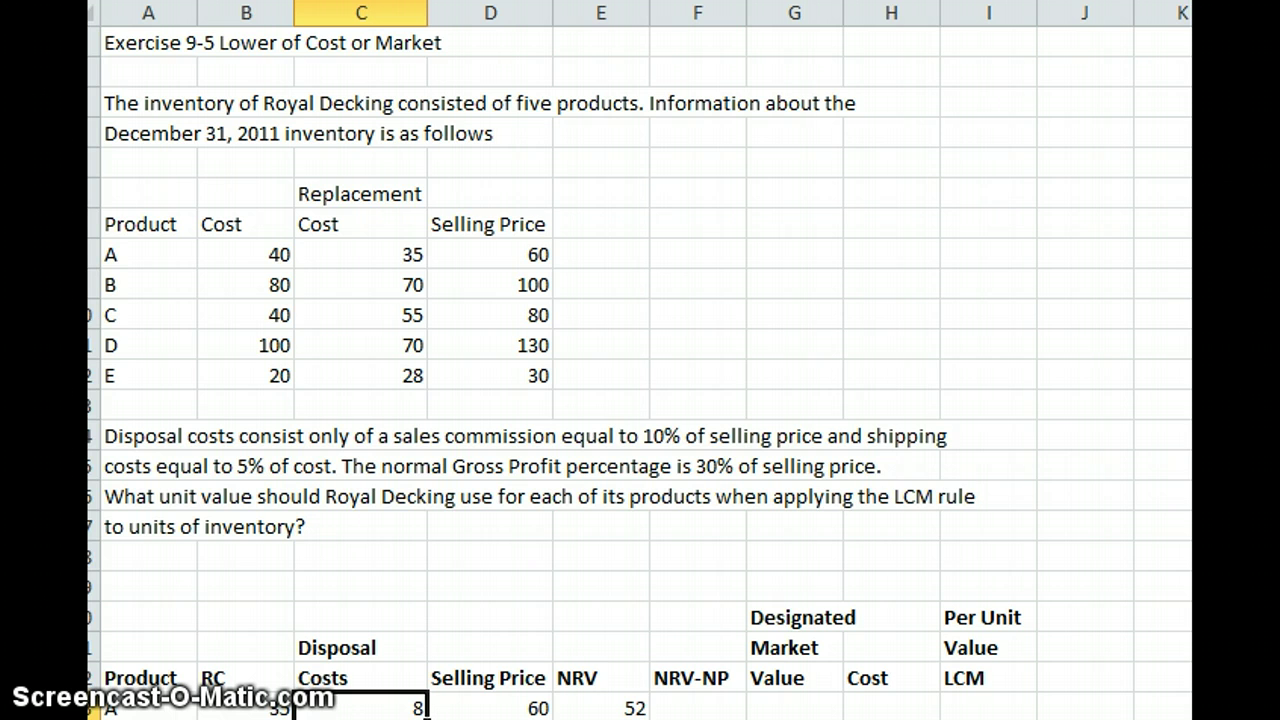
Examine the lower-of-cost-or-market exercise and product A's replacement cost, disposal costs, selling price and NRV in row 23.
scroll(554, 373, down, 1)
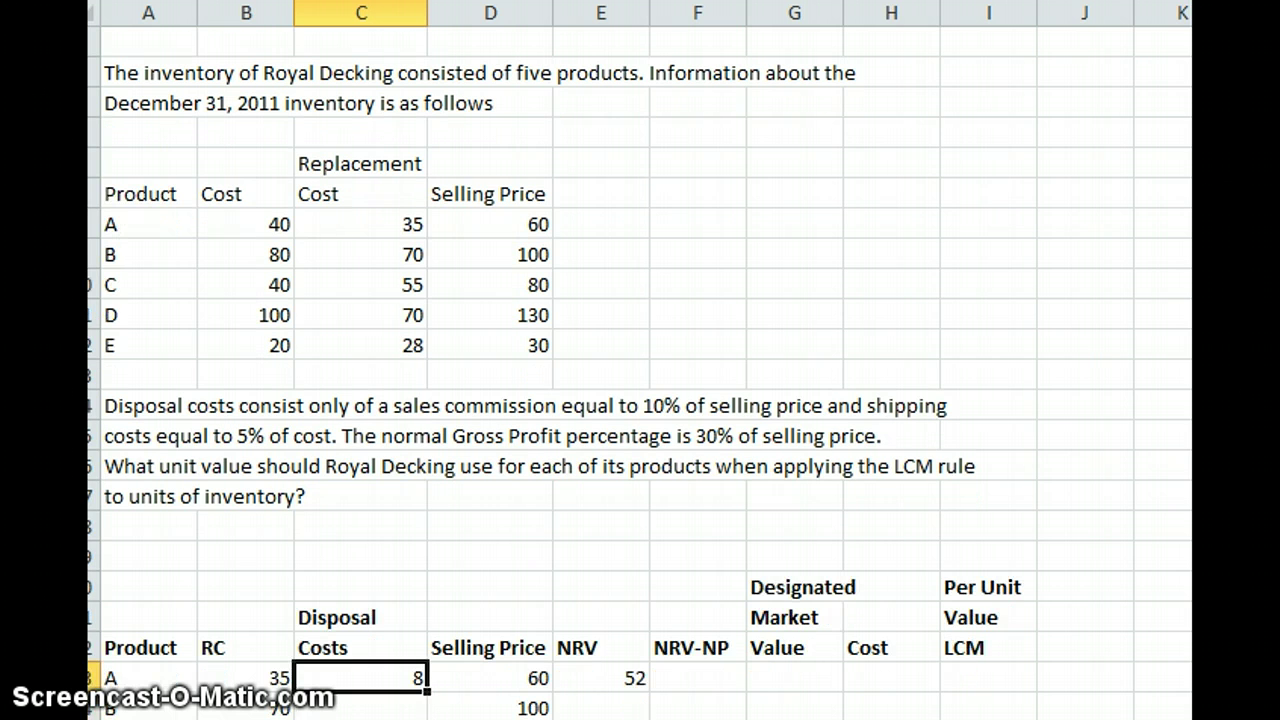
scroll(554, 373, down, 4)
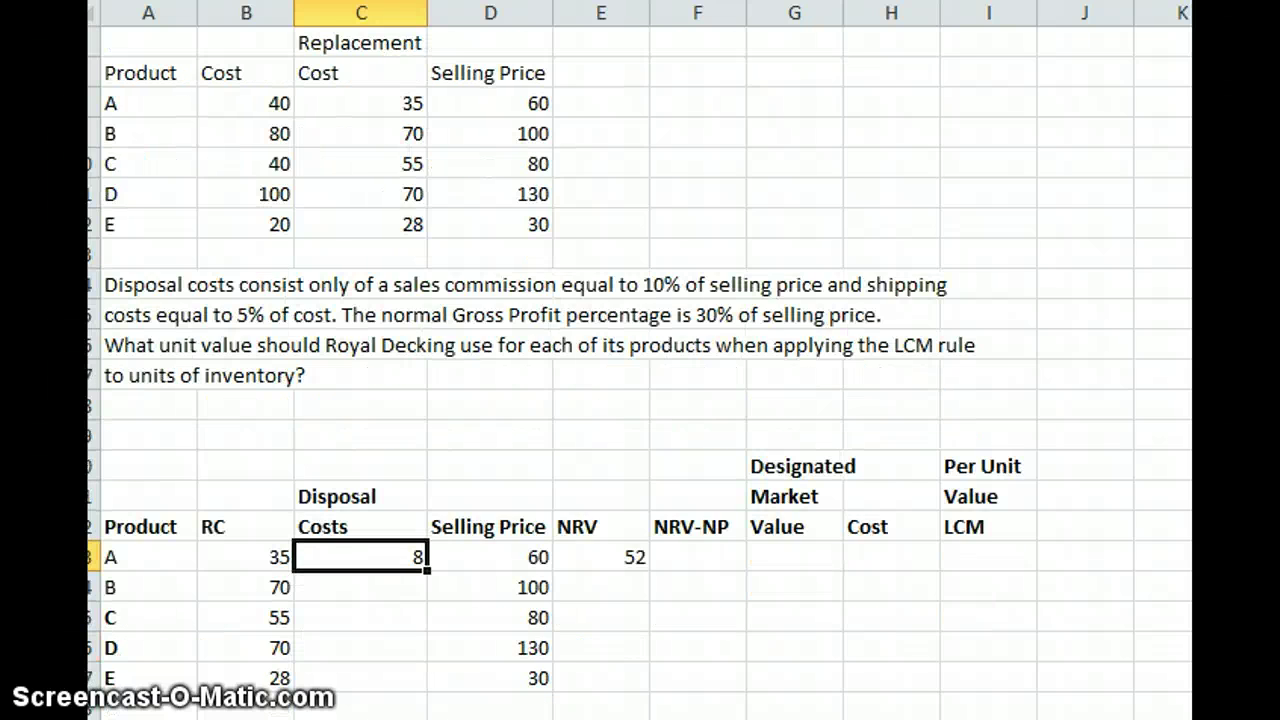
scroll(554, 373, down, 3)
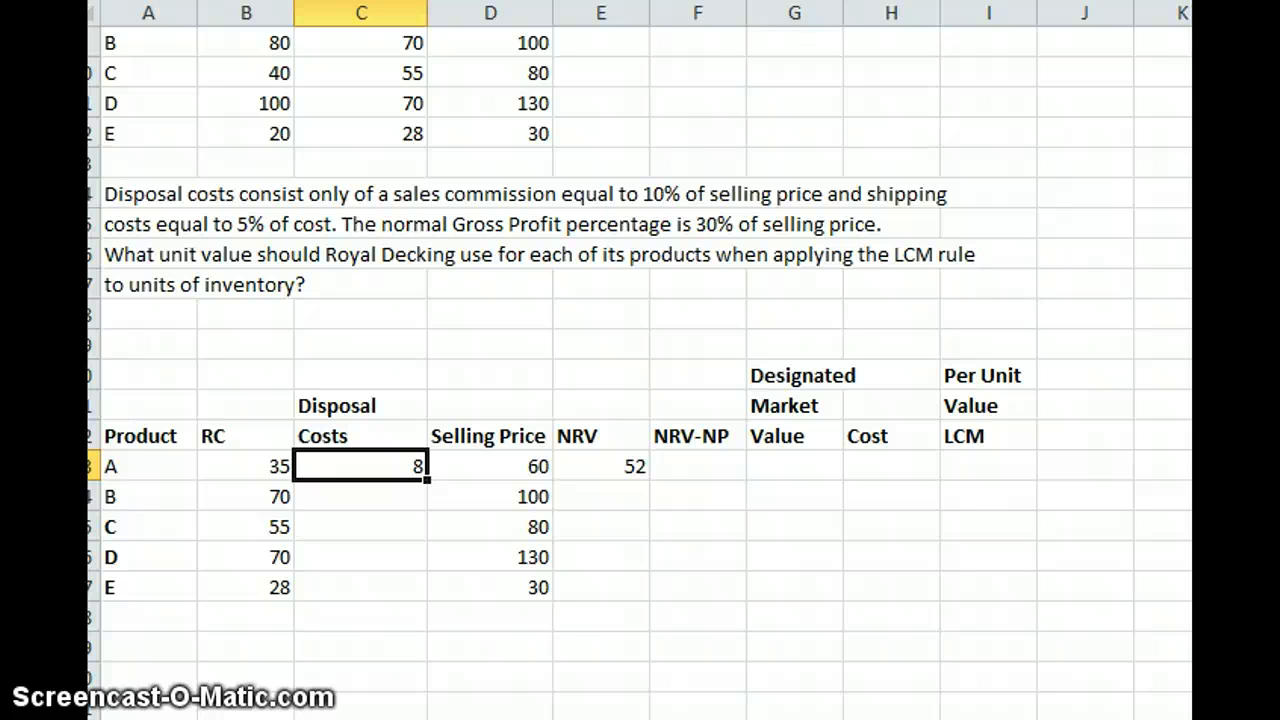
scroll(554, 361, down, 1)
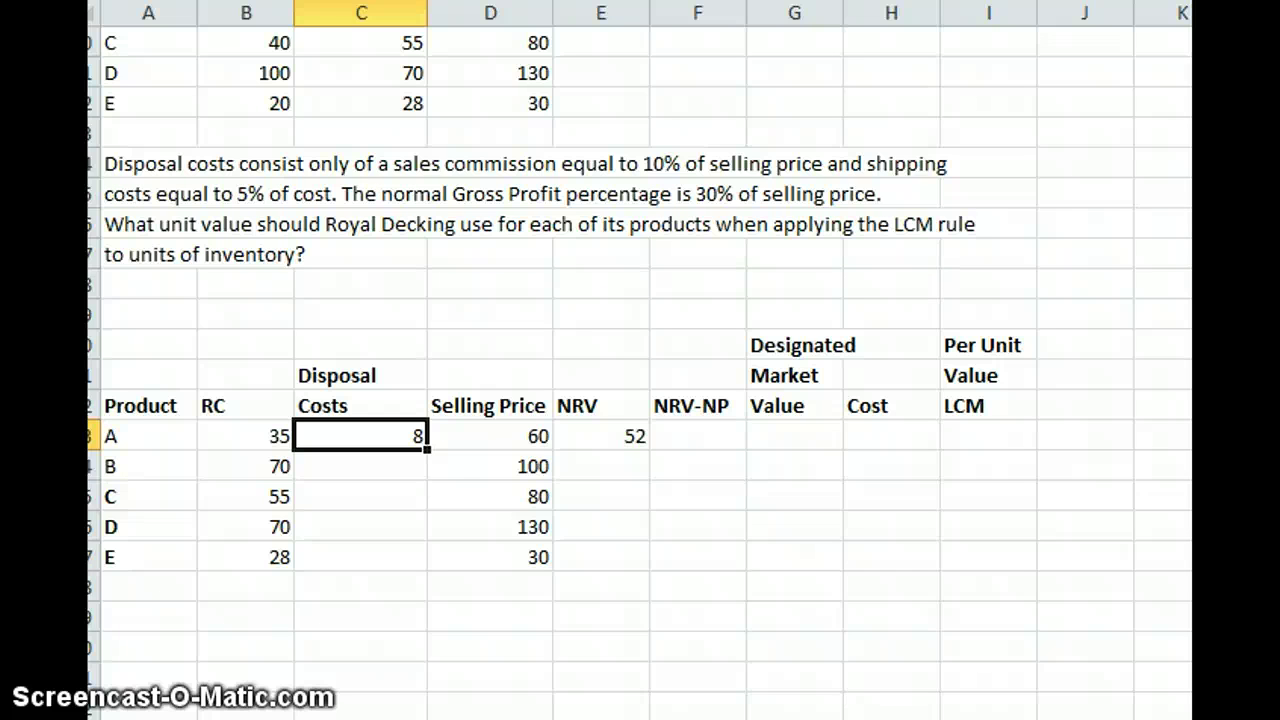
scroll(554, 361, up, 3)
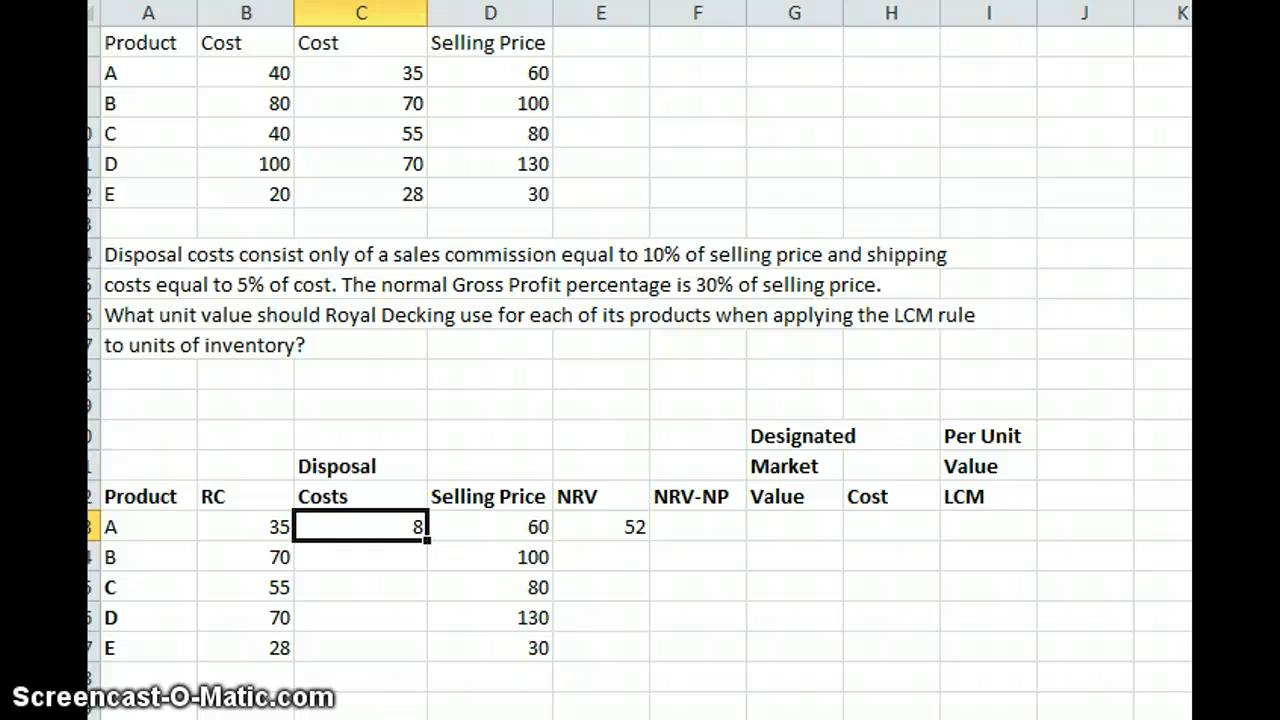
click(262, 535)
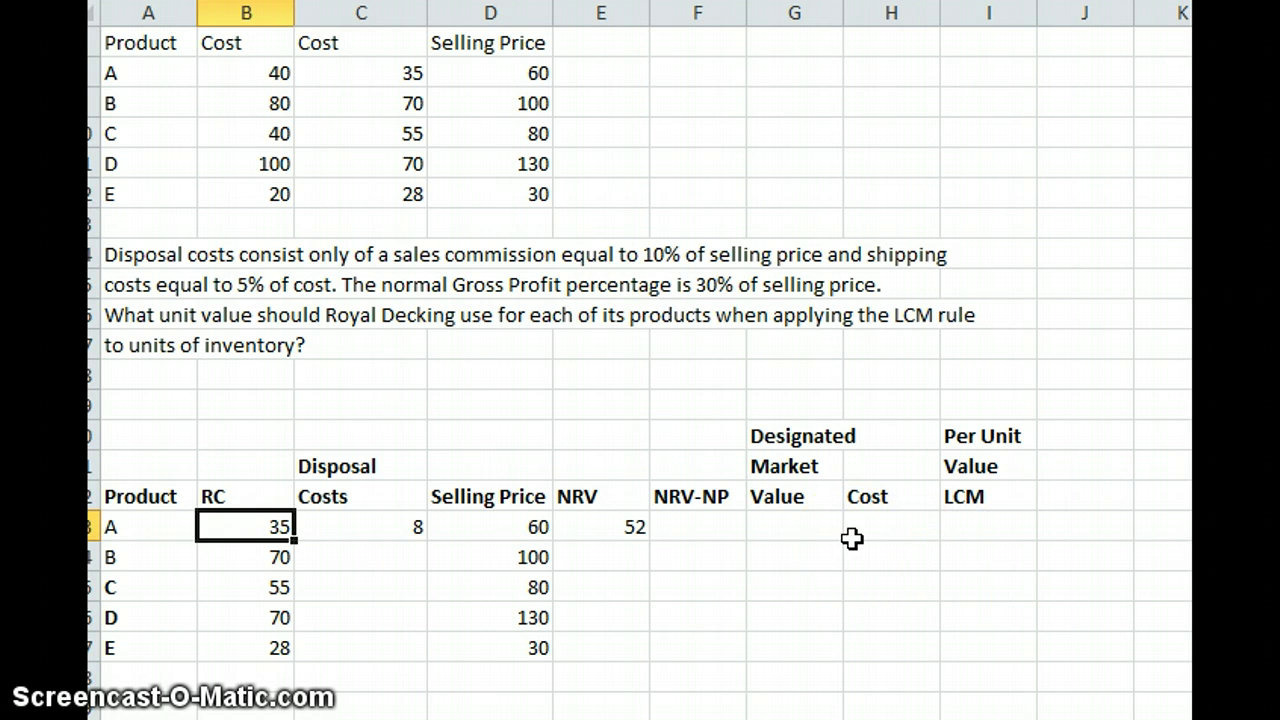
click(409, 532)
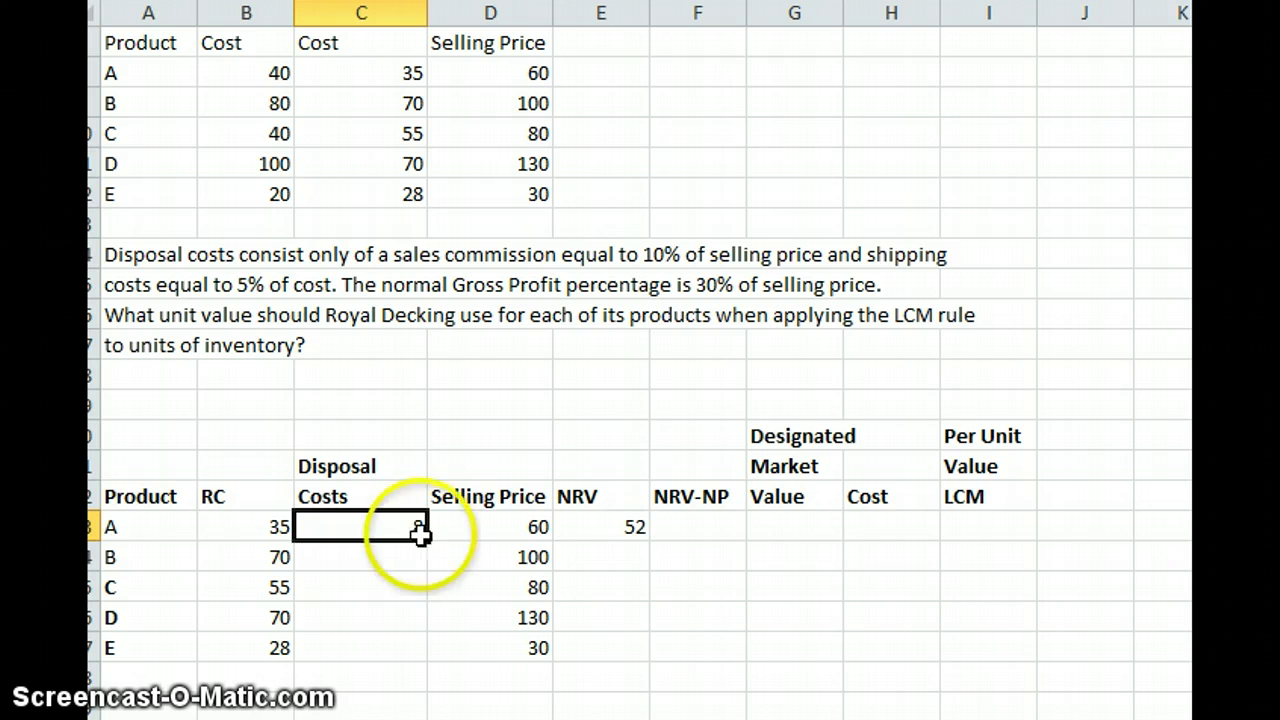
text(8)
key(ctrl+Return)
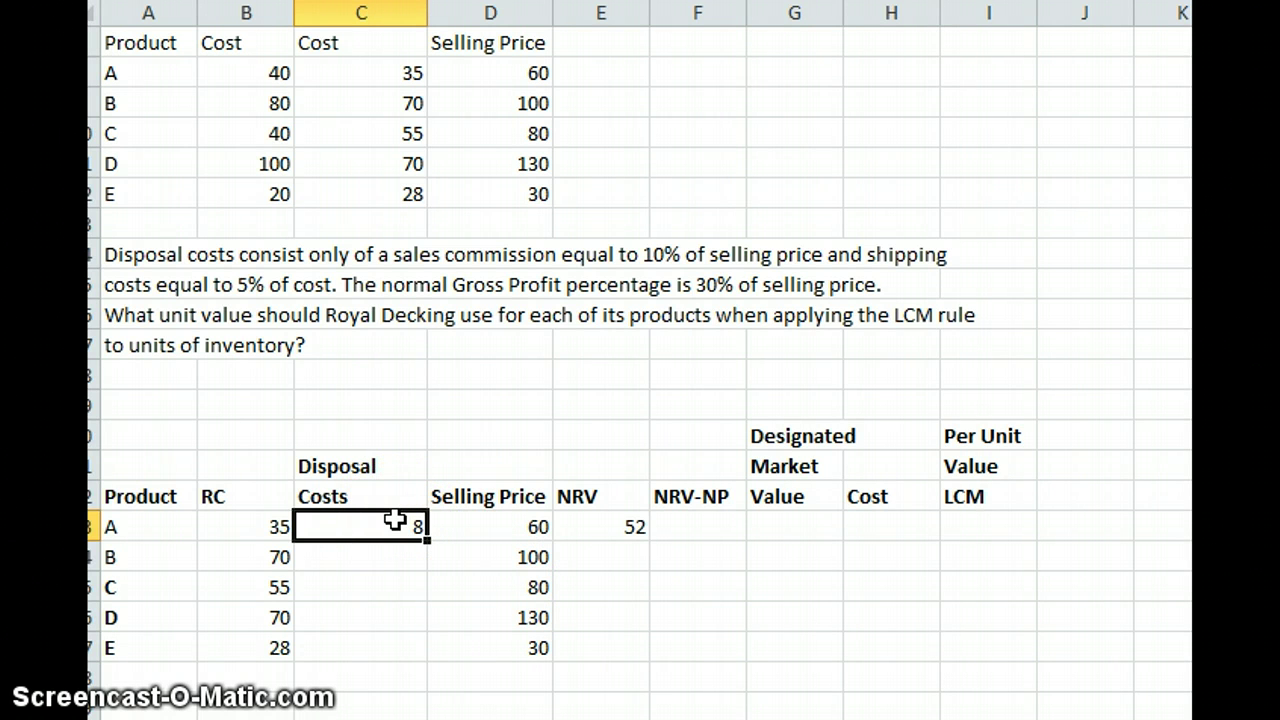
click(533, 527)
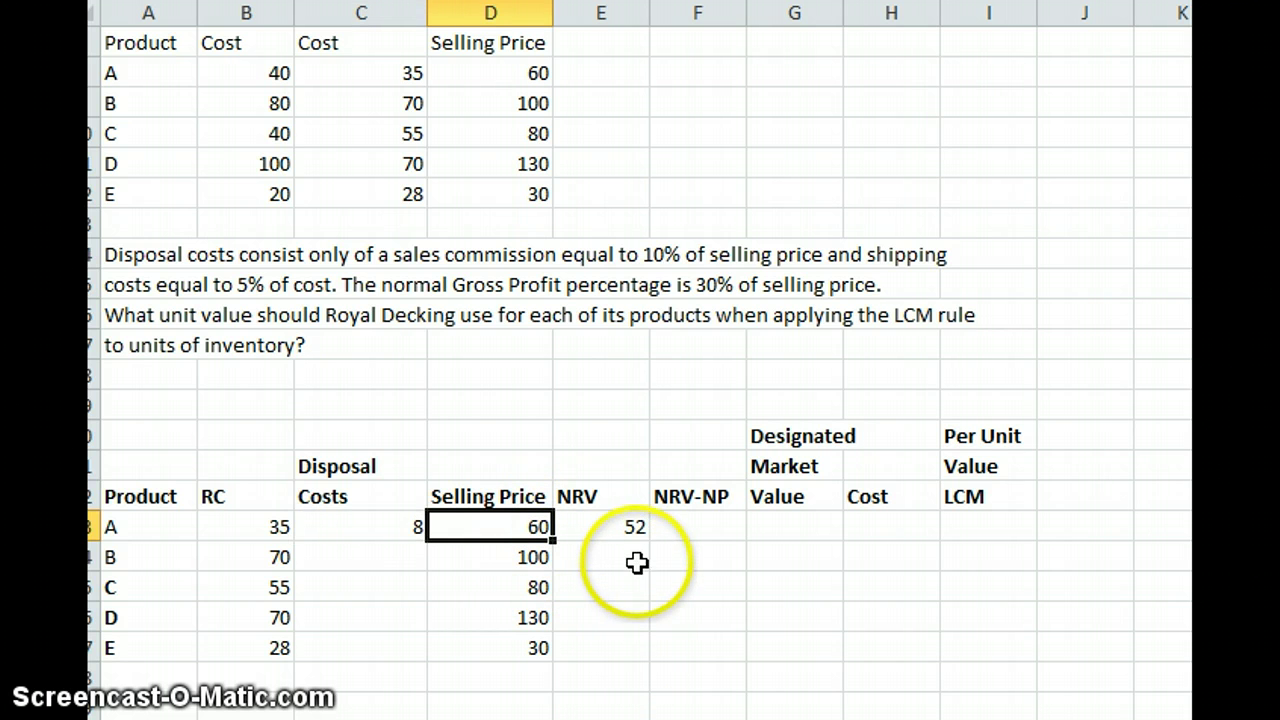
click(624, 522)
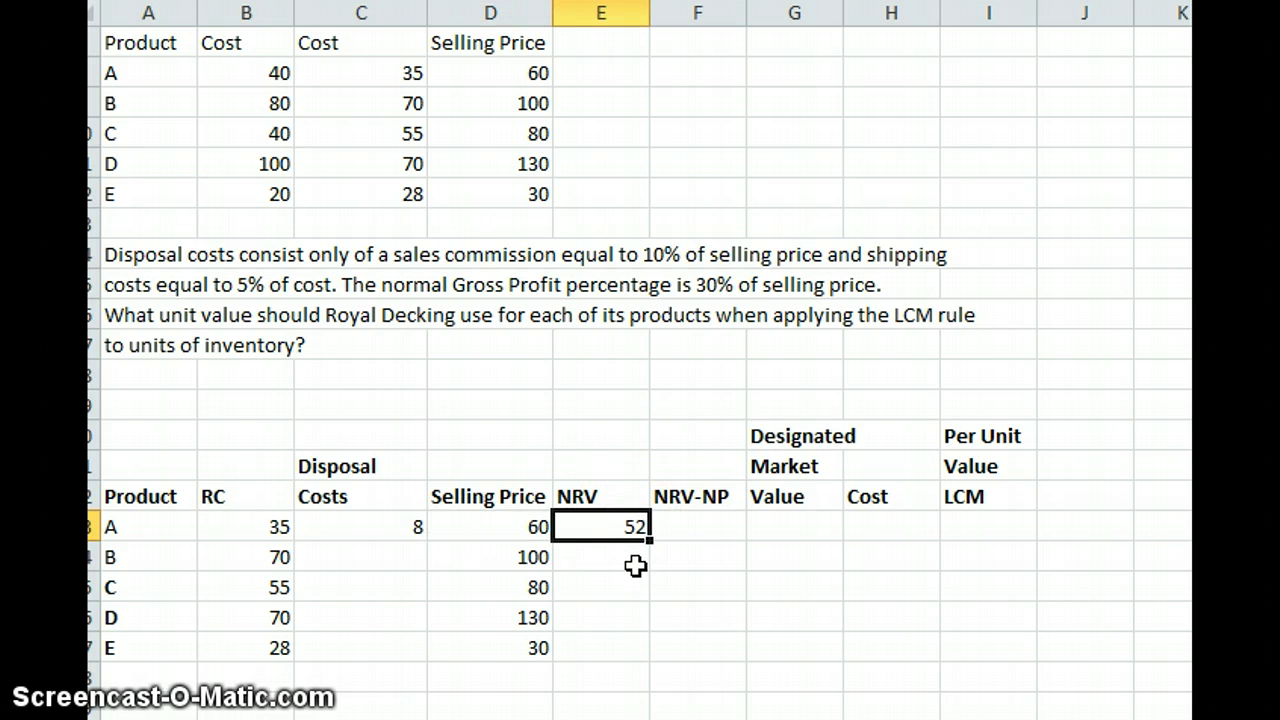
click(595, 518)
Calculate product A's NRV-NP in F23 as NRV minus 30% of selling price, using =E23-(.3*D23).
click(700, 525)
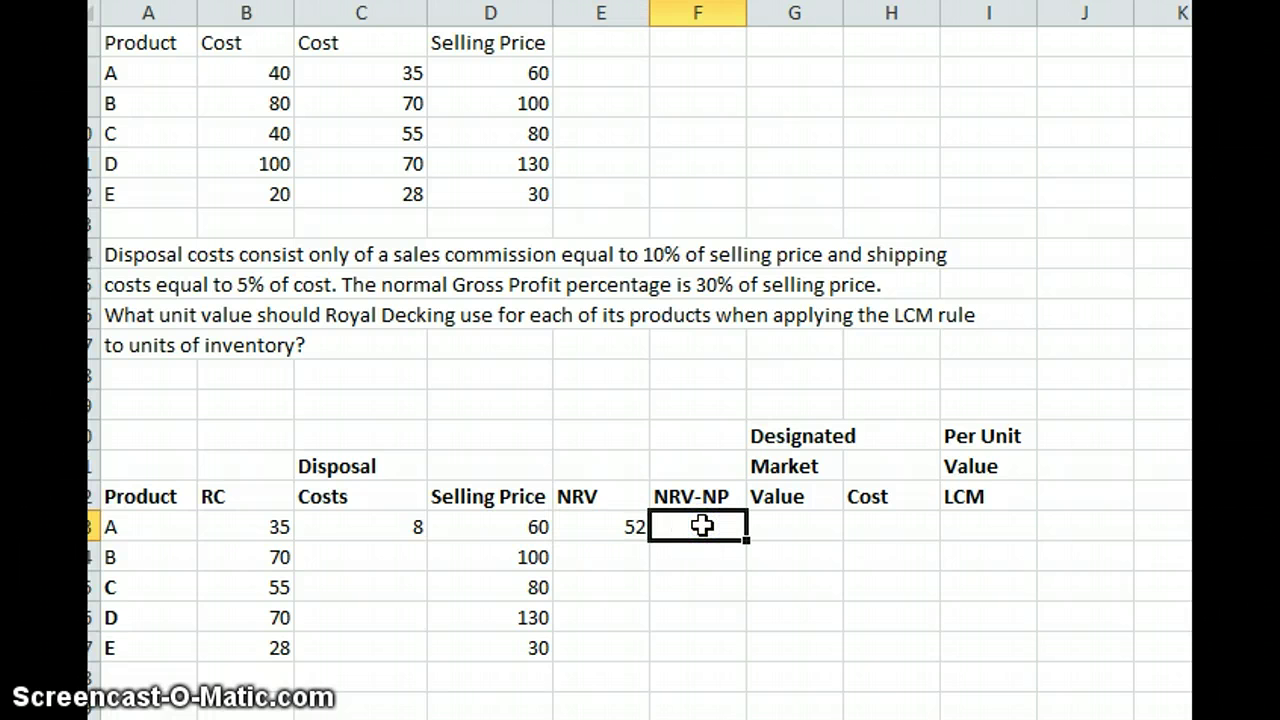
text(=)
click(604, 525)
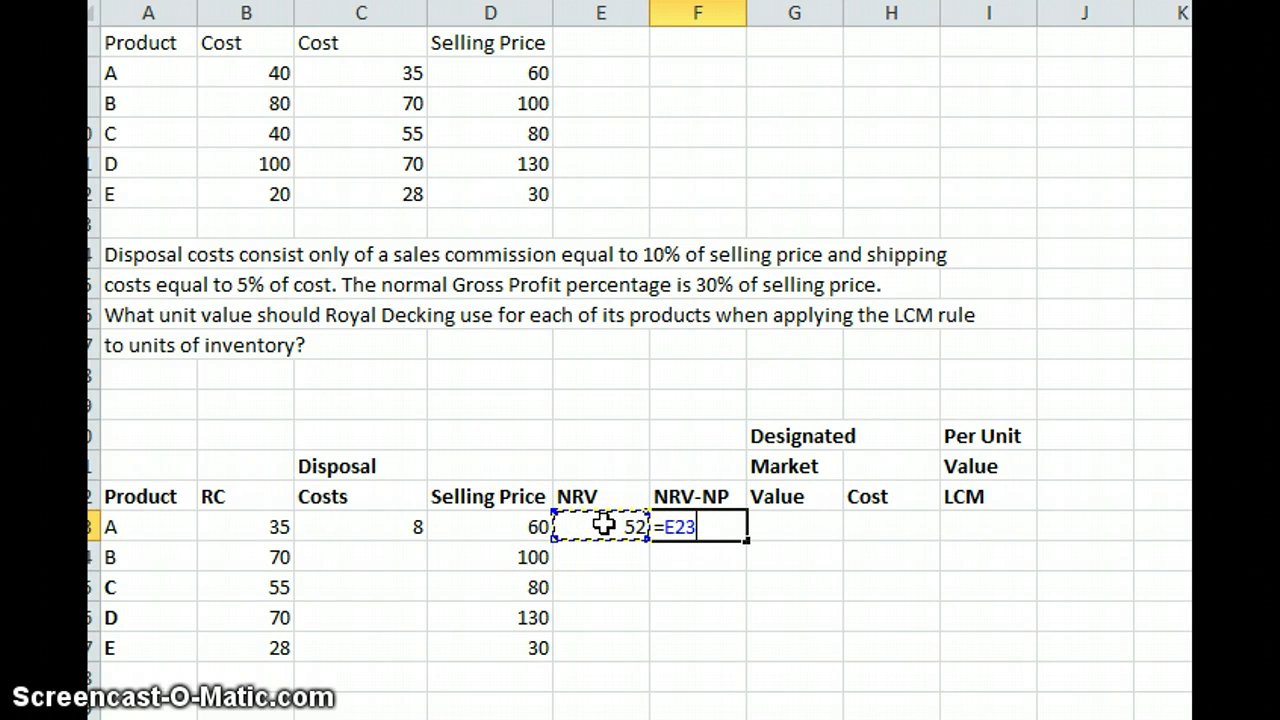
text(-)
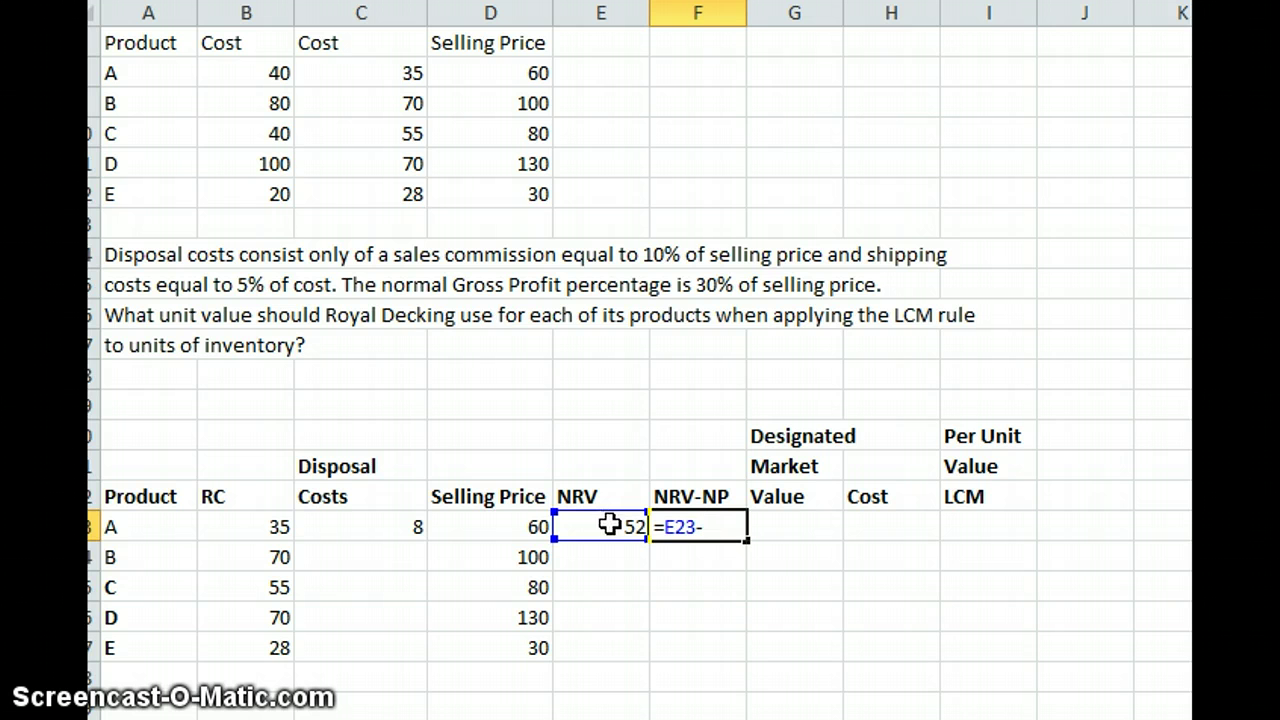
text((.3*)
click(518, 527)
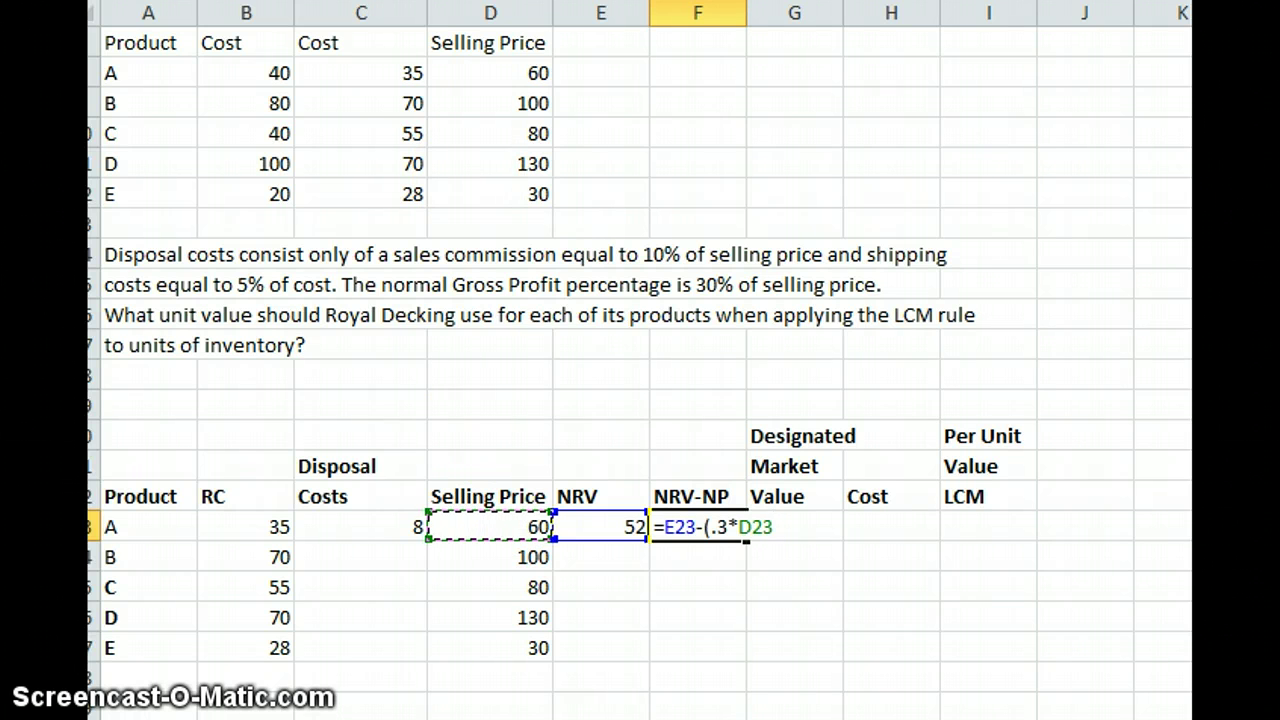
text())
key(Return)
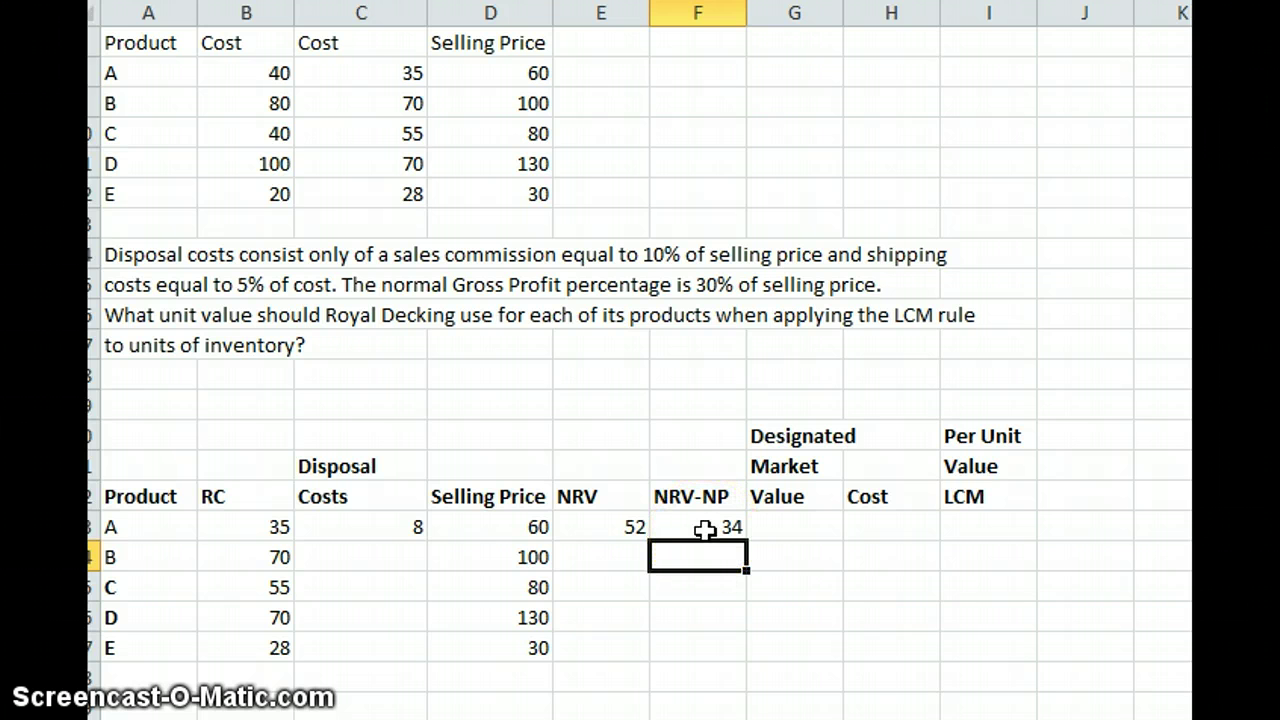
Set product A's designated market value in G23 to its replacement cost with =B23.
click(795, 521)
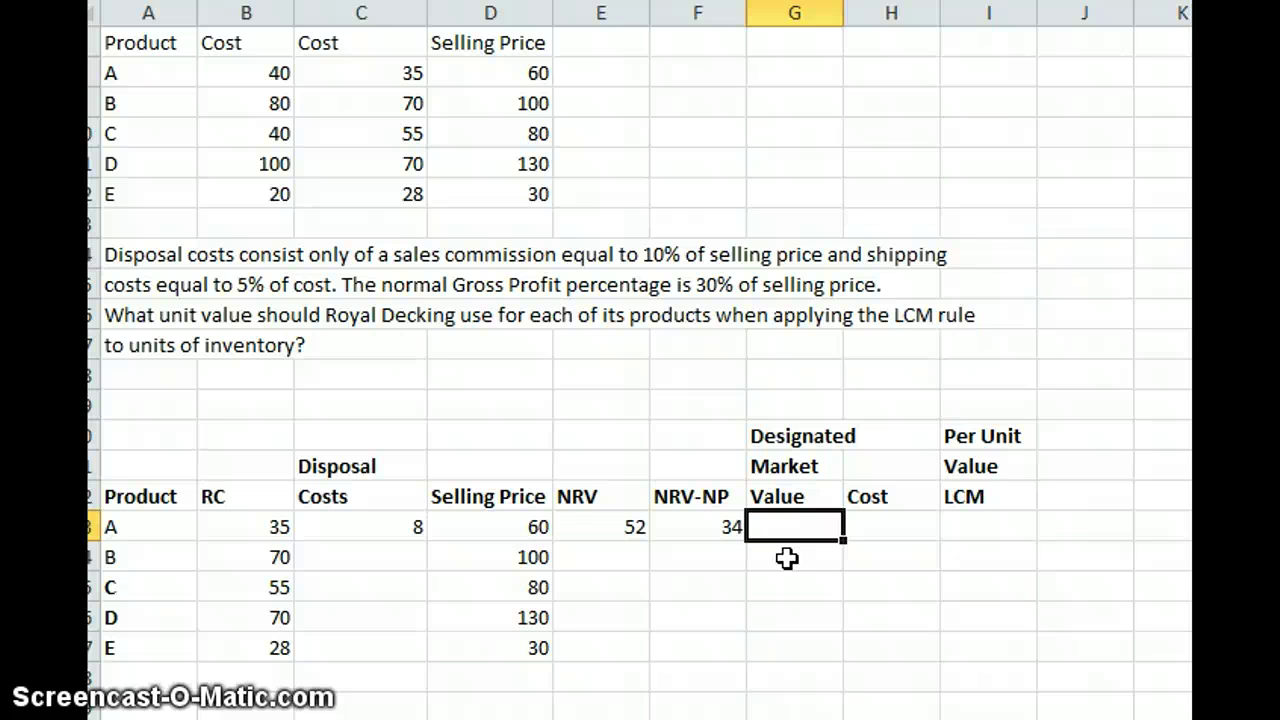
text(=)
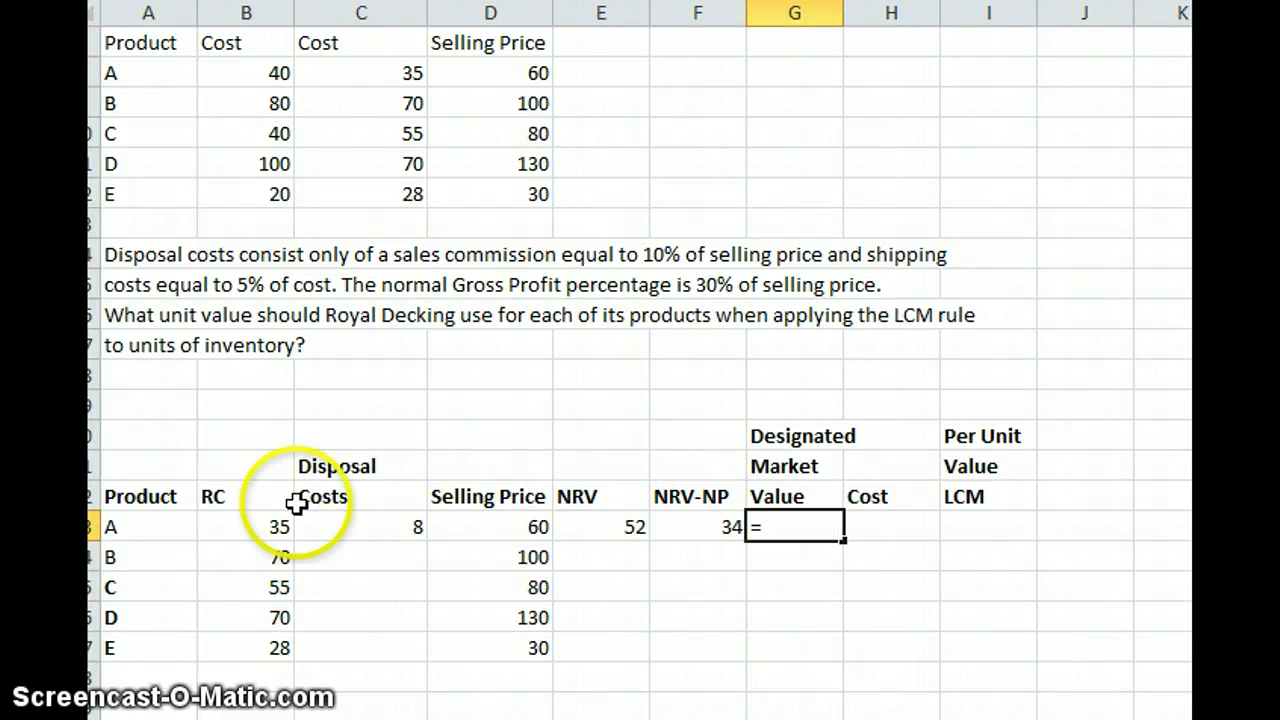
click(245, 523)
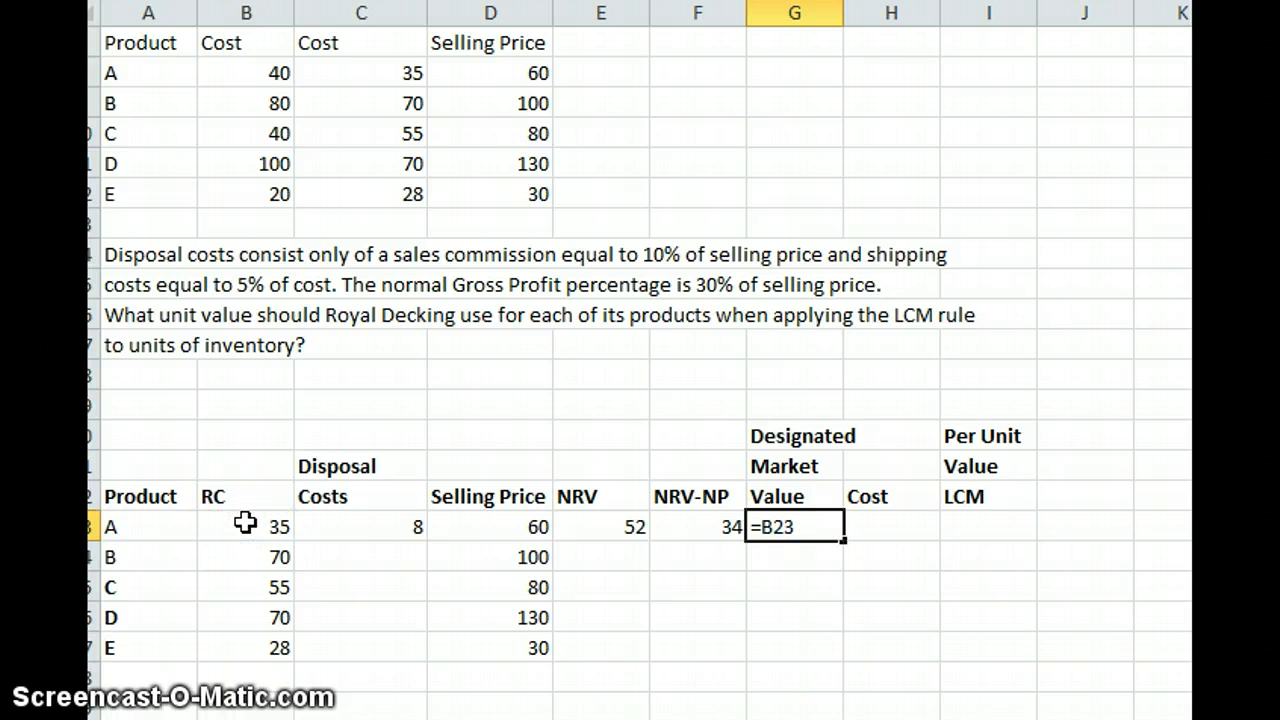
key(Return)
Enter 40 as product A's cost in H23 and 35 as its per unit LCM value in I23.
key(Up)
key(Right)
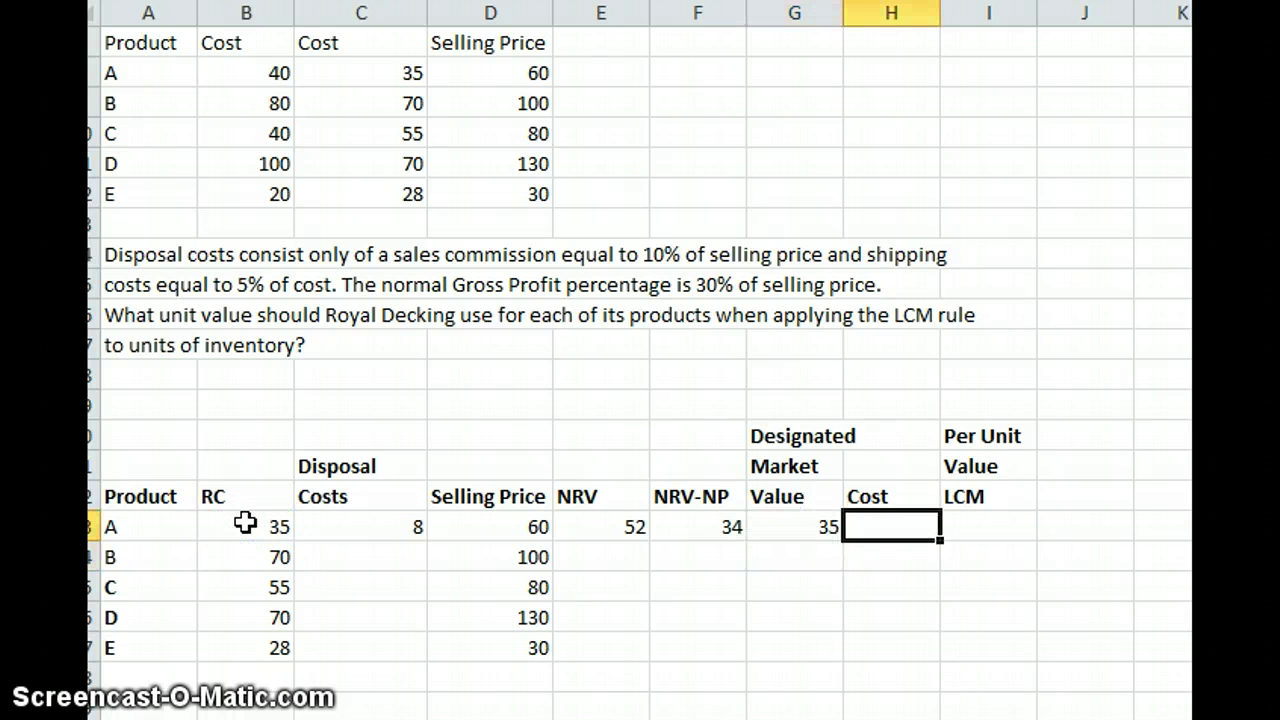
text(40)
key(Right)
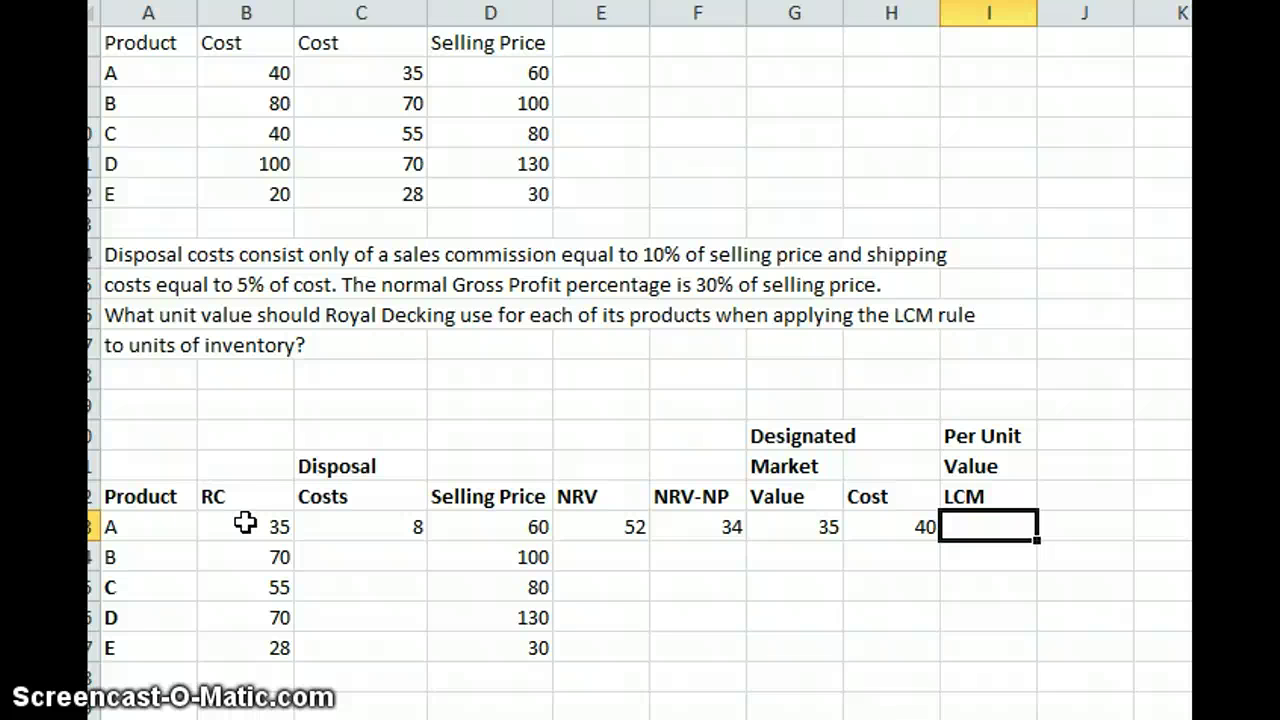
text(35)
key(Return)
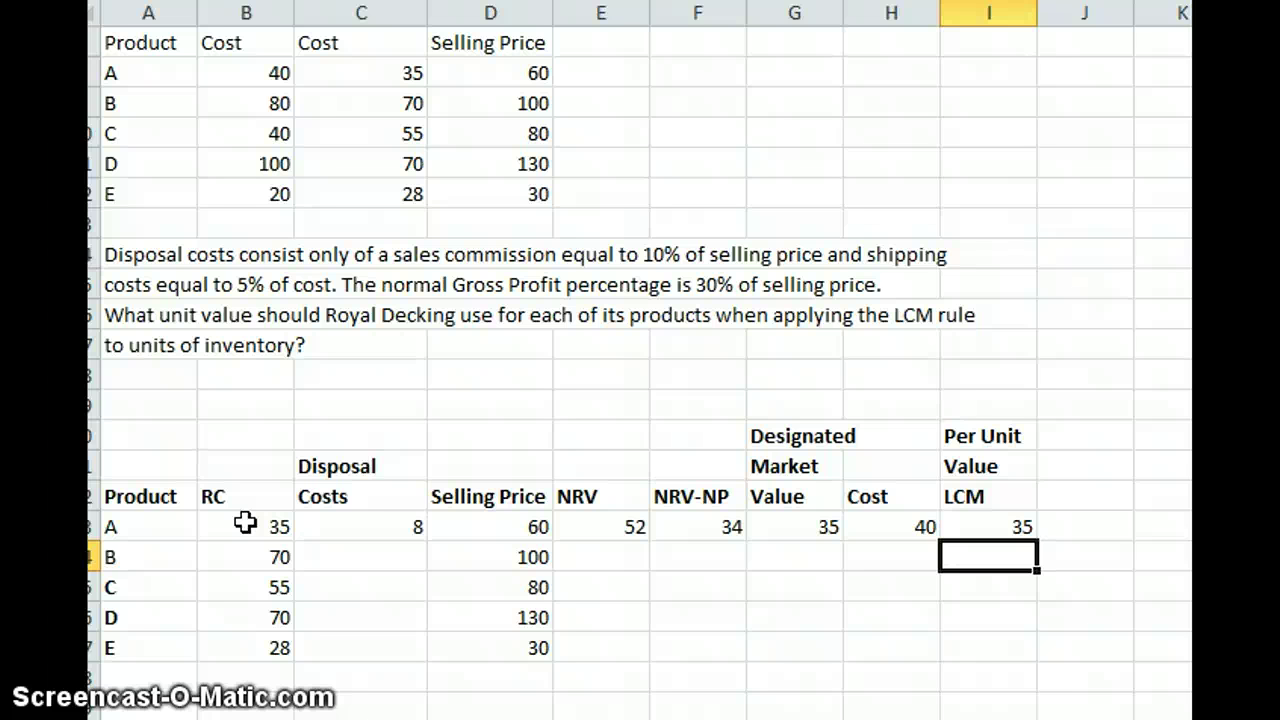
key(Up)
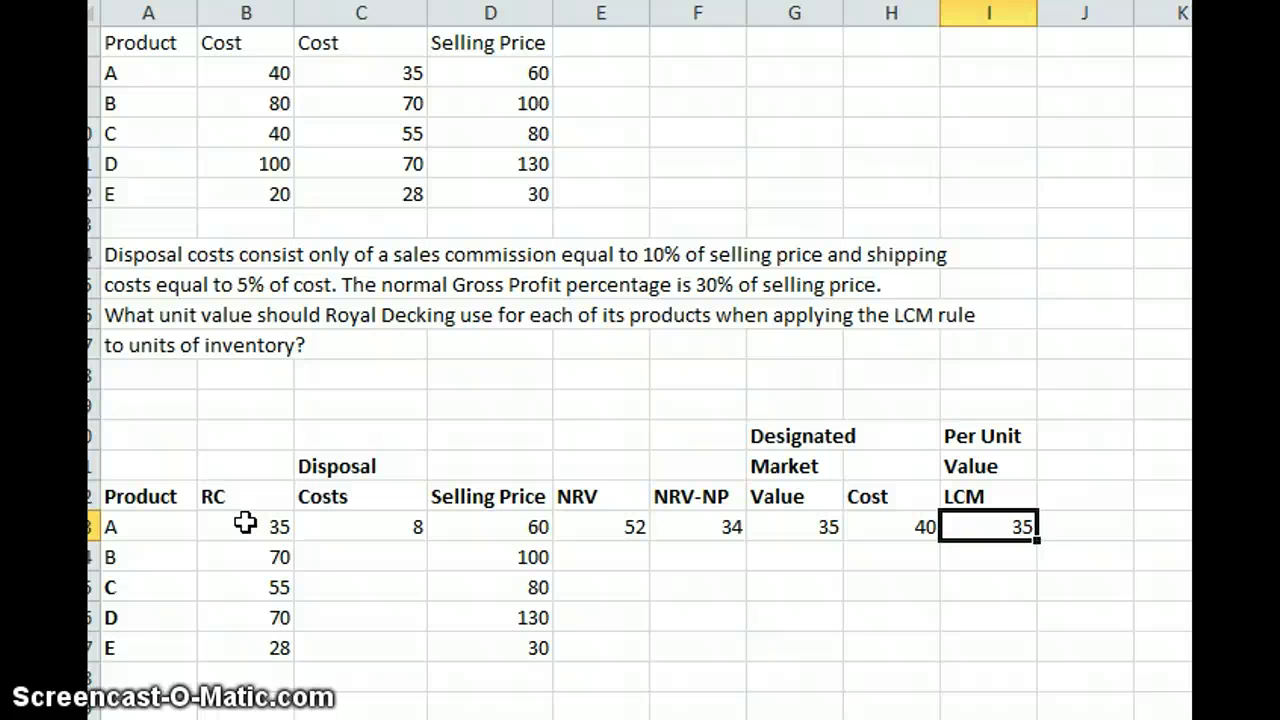
Calculate product B's disposal costs in C24 as 10% of selling price plus 5% of cost, using =(D24*.1)+(B9*.05).
key(Down)
key(Left)
key(Left)
key(Left)
key(Left)
key(Left)
key(Left)
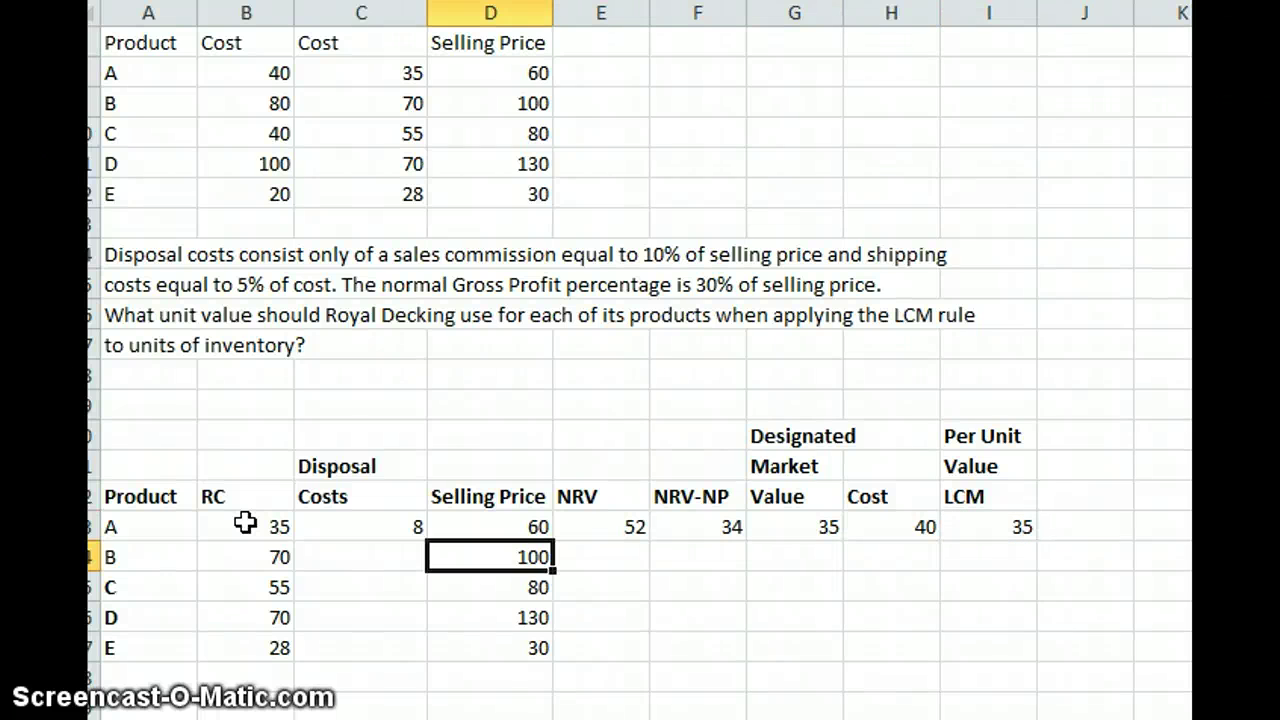
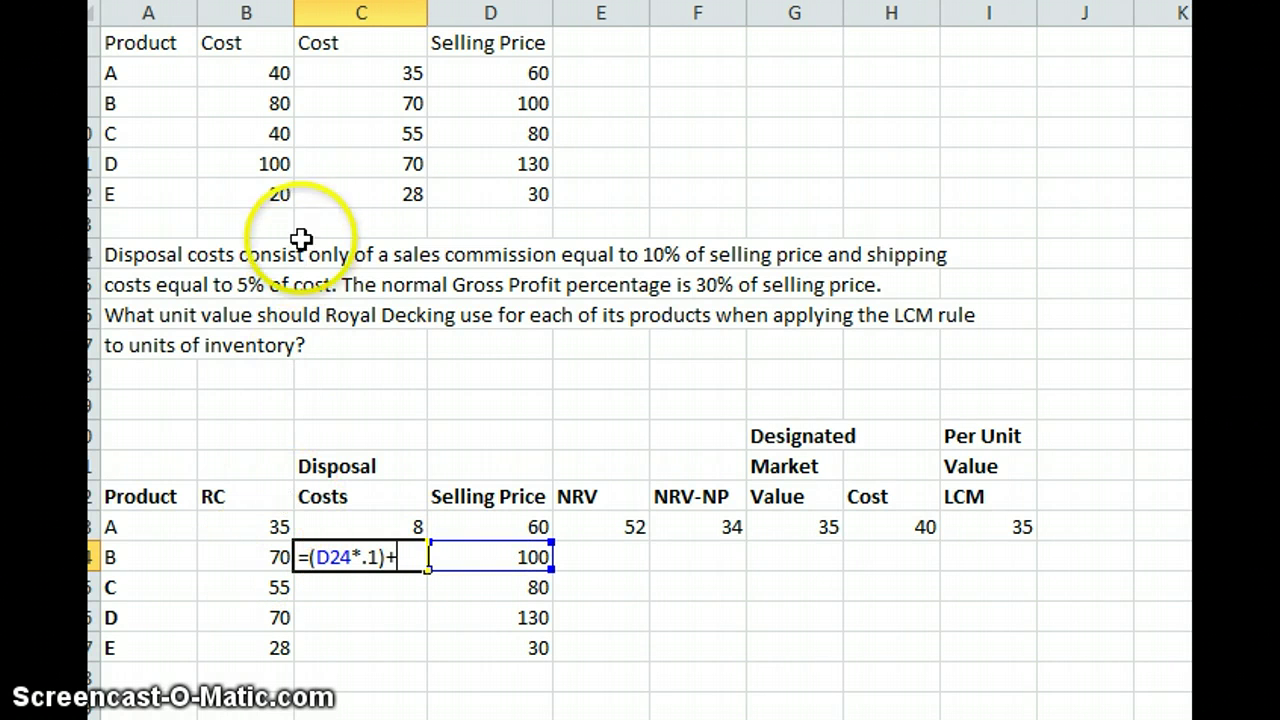
click(277, 110)
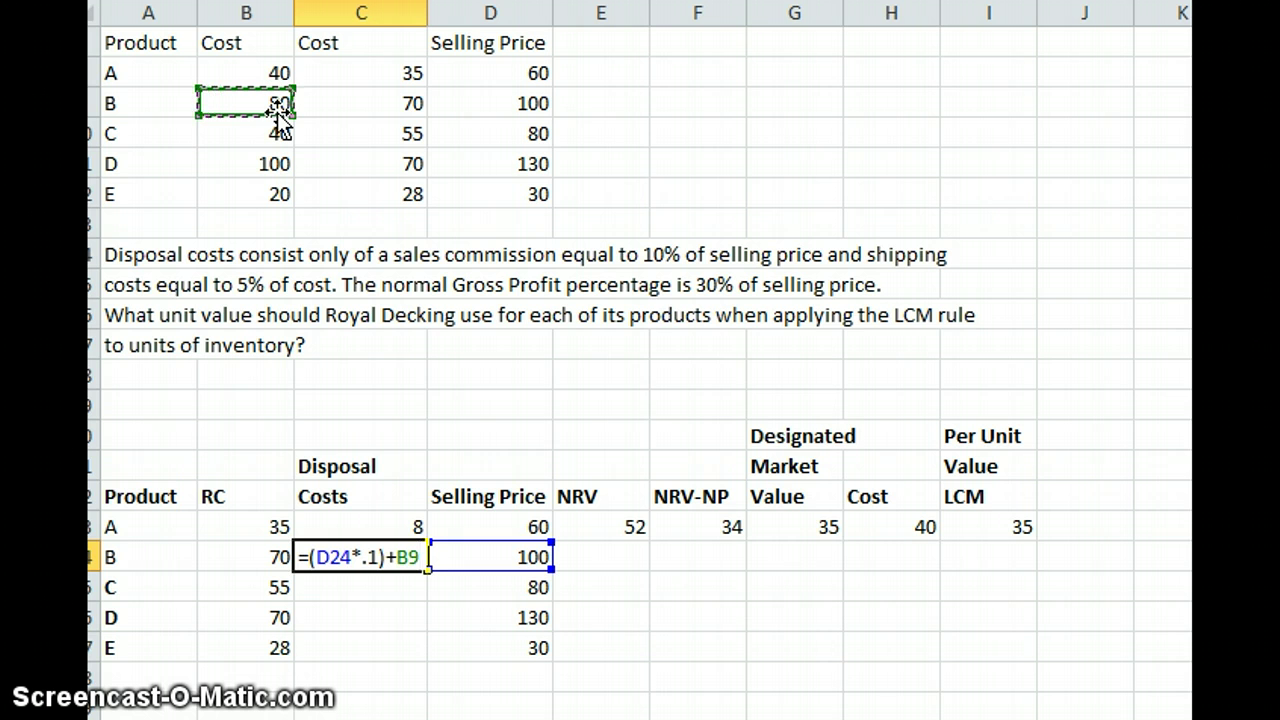
text(*)
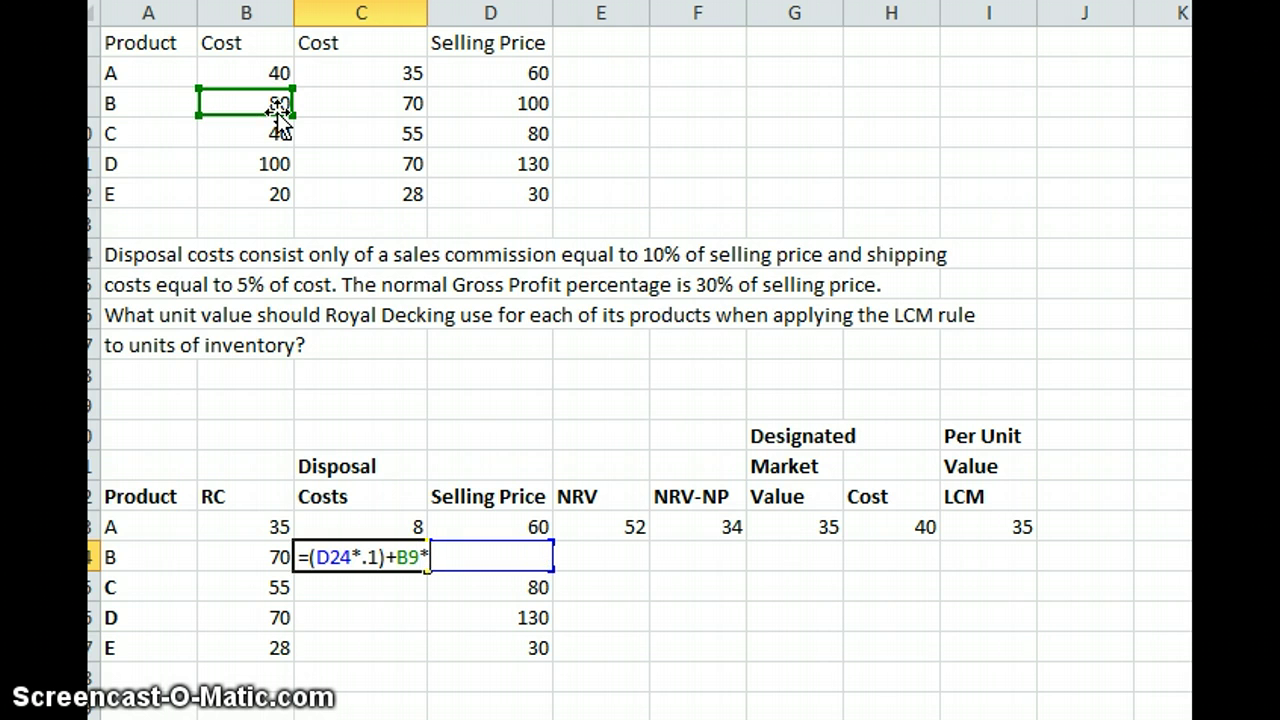
text(.05)
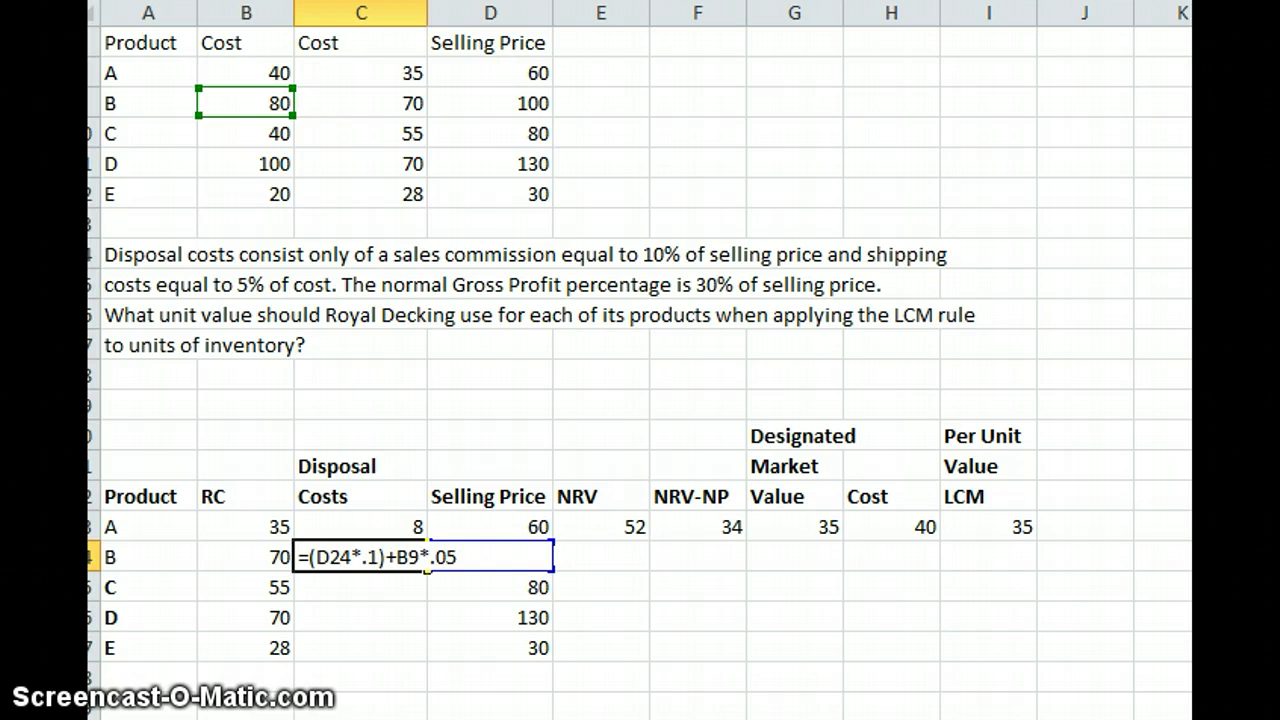
text(()
text())
key(Return)
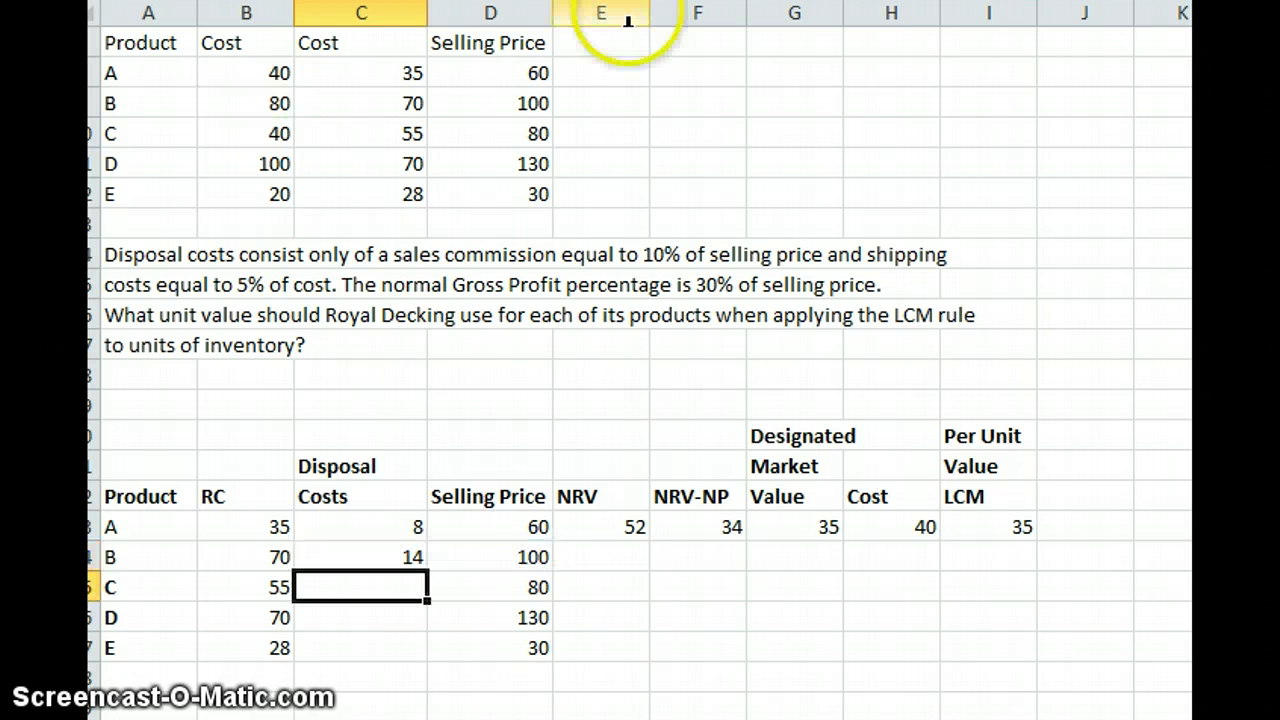
Calculate product B's NRV in E24 as selling price minus disposal costs, using =D24-C24.
click(636, 556)
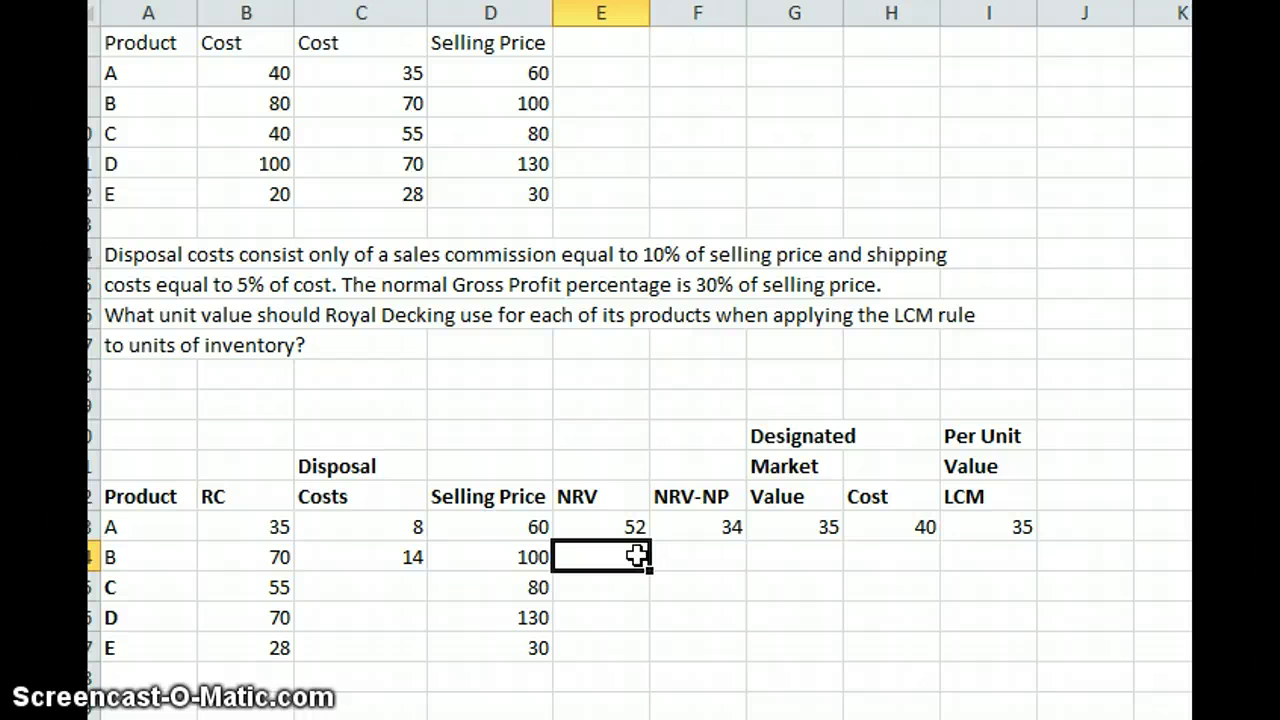
text(=)
click(518, 556)
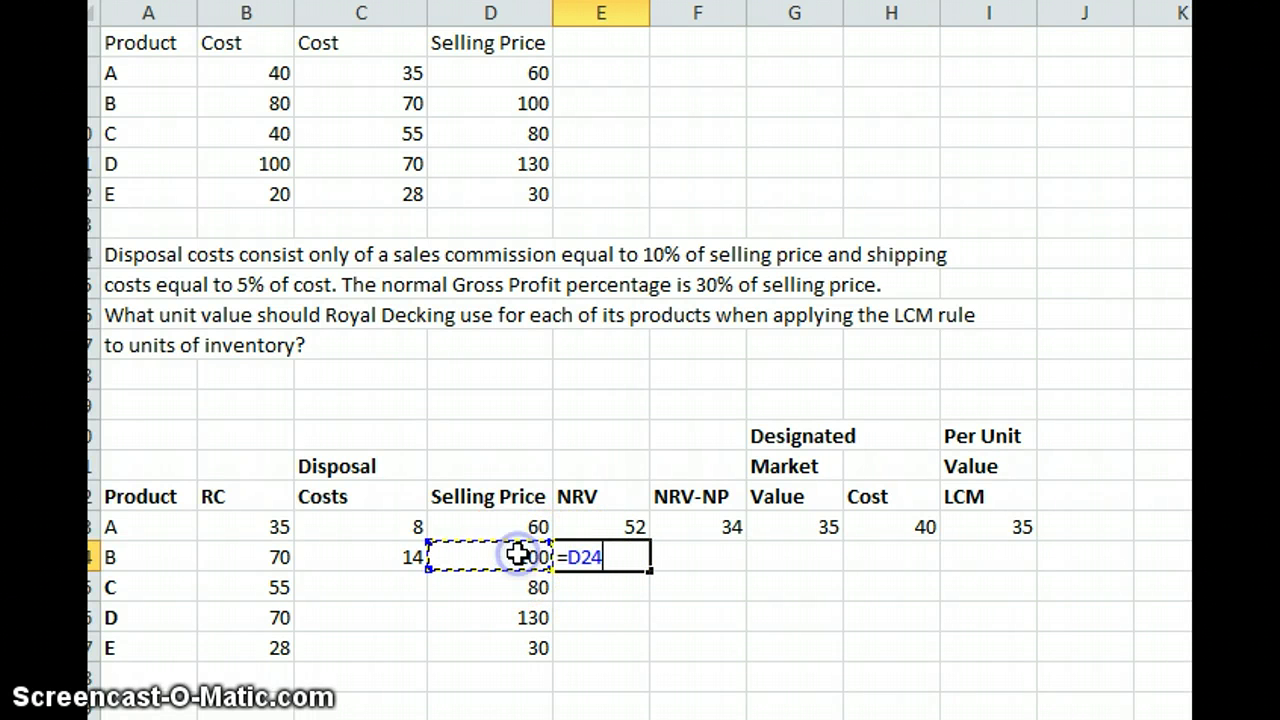
text(-)
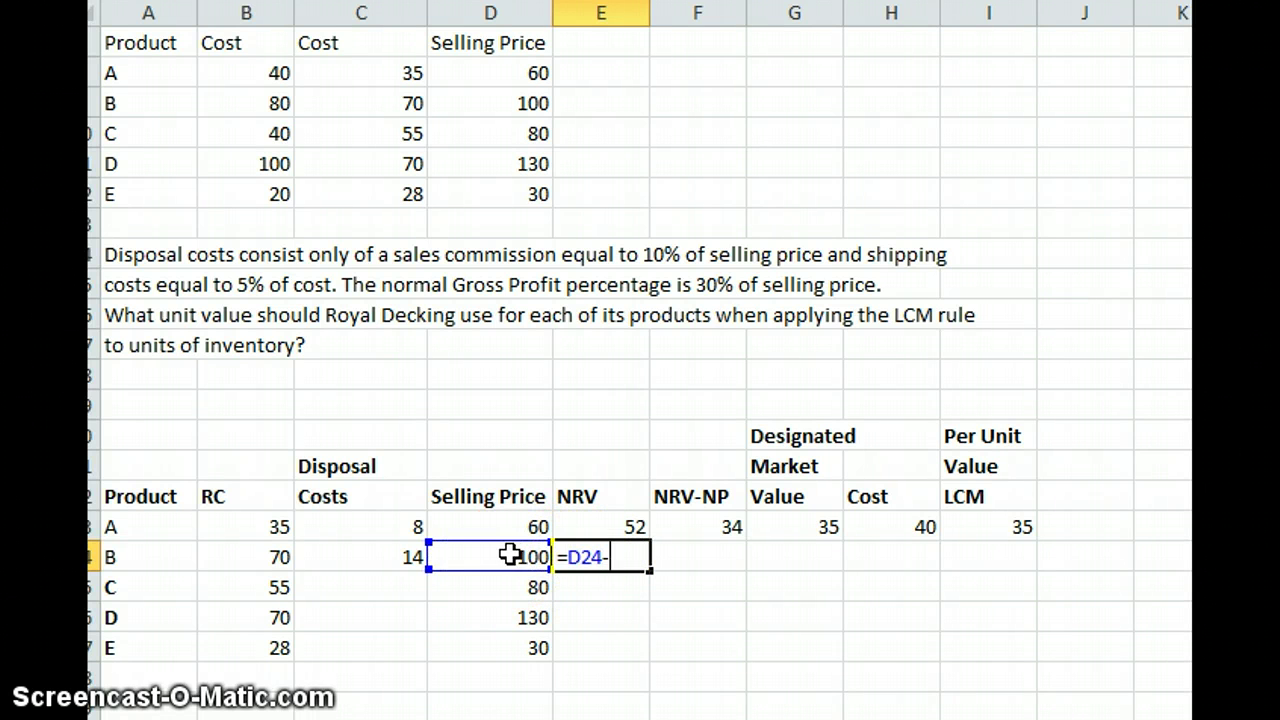
click(373, 559)
key(Return)
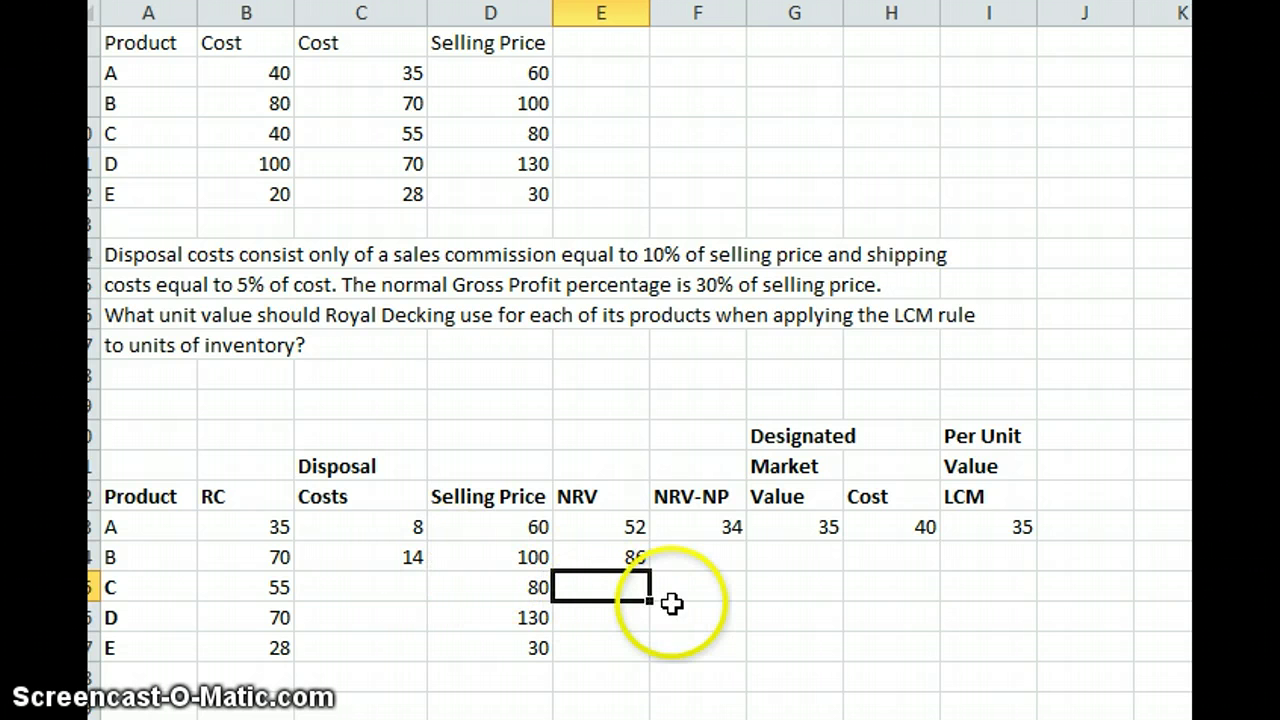
Calculate product B's NRV-NP in F24 as NRV minus 30% of selling price, using =E24-(D24*.3).
click(680, 558)
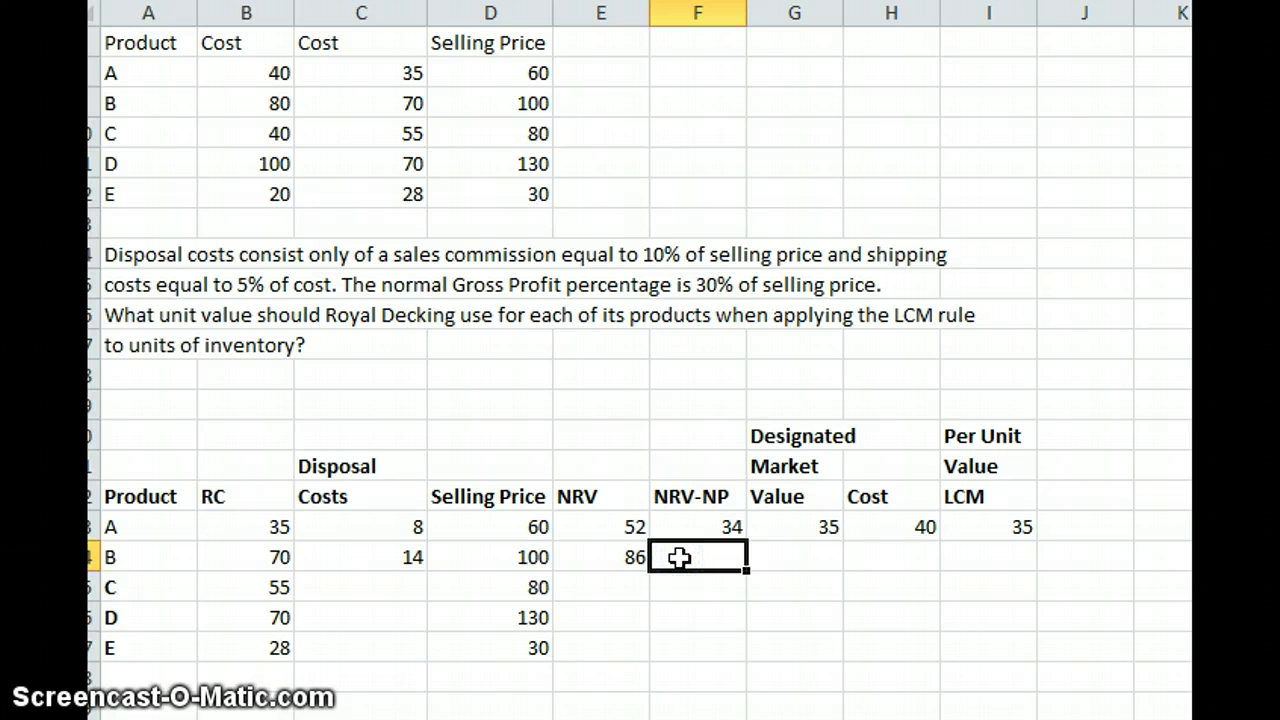
text(=)
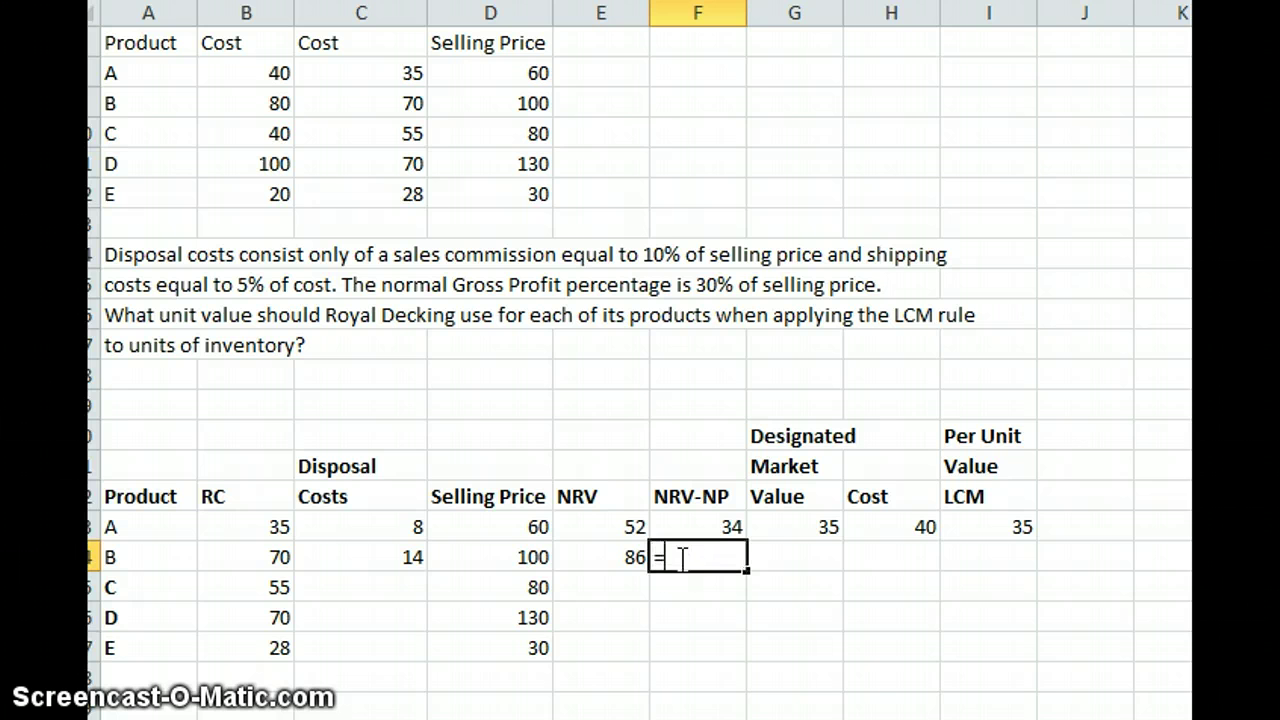
click(614, 559)
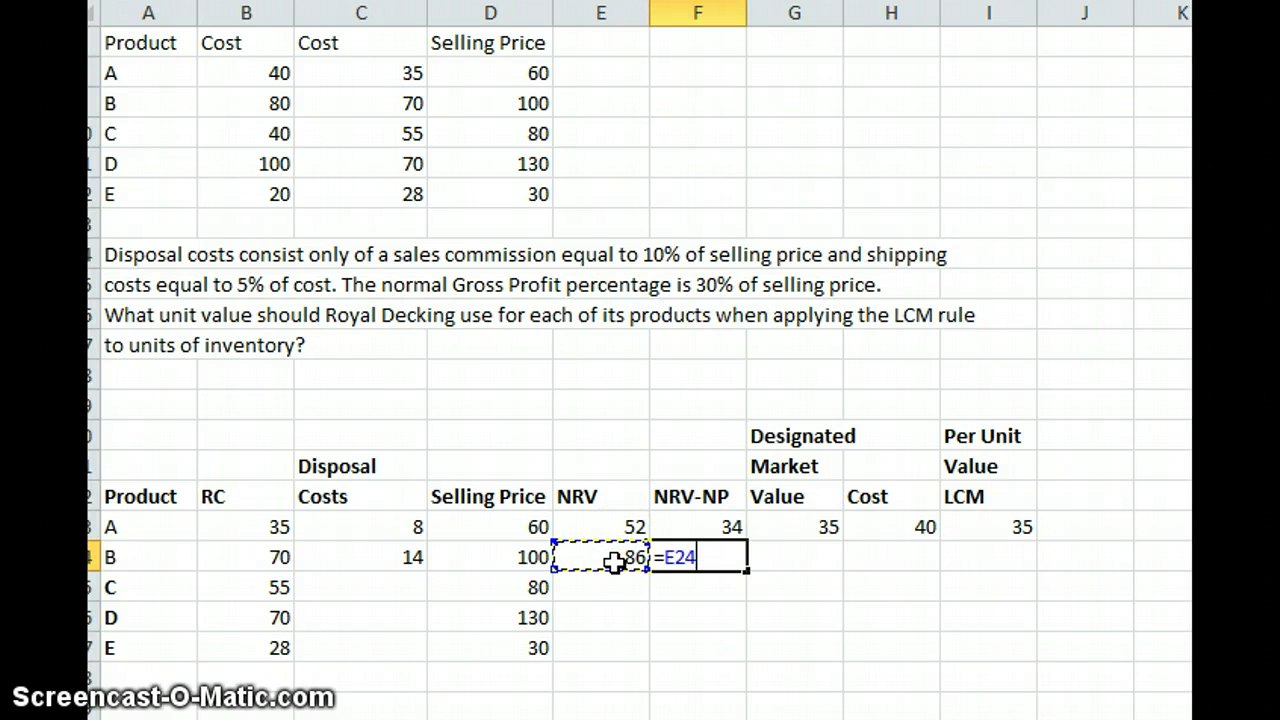
text(-()
click(511, 565)
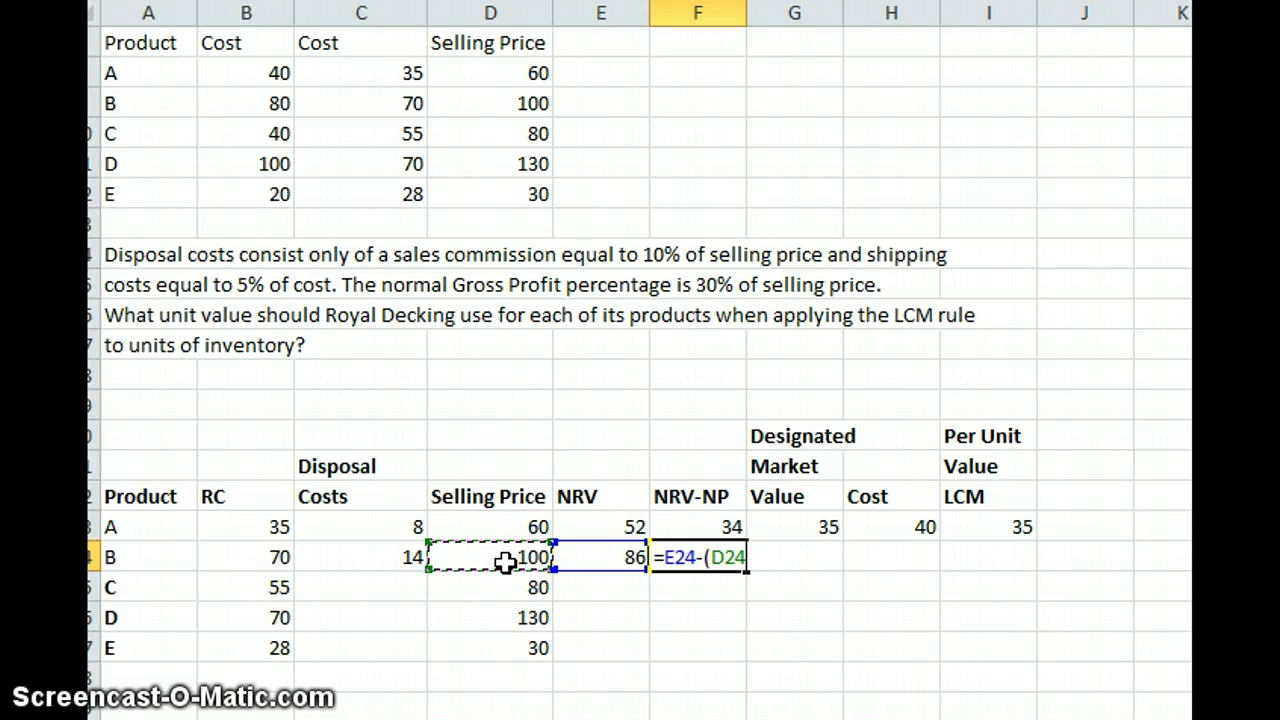
text(*.3))
key(Return)
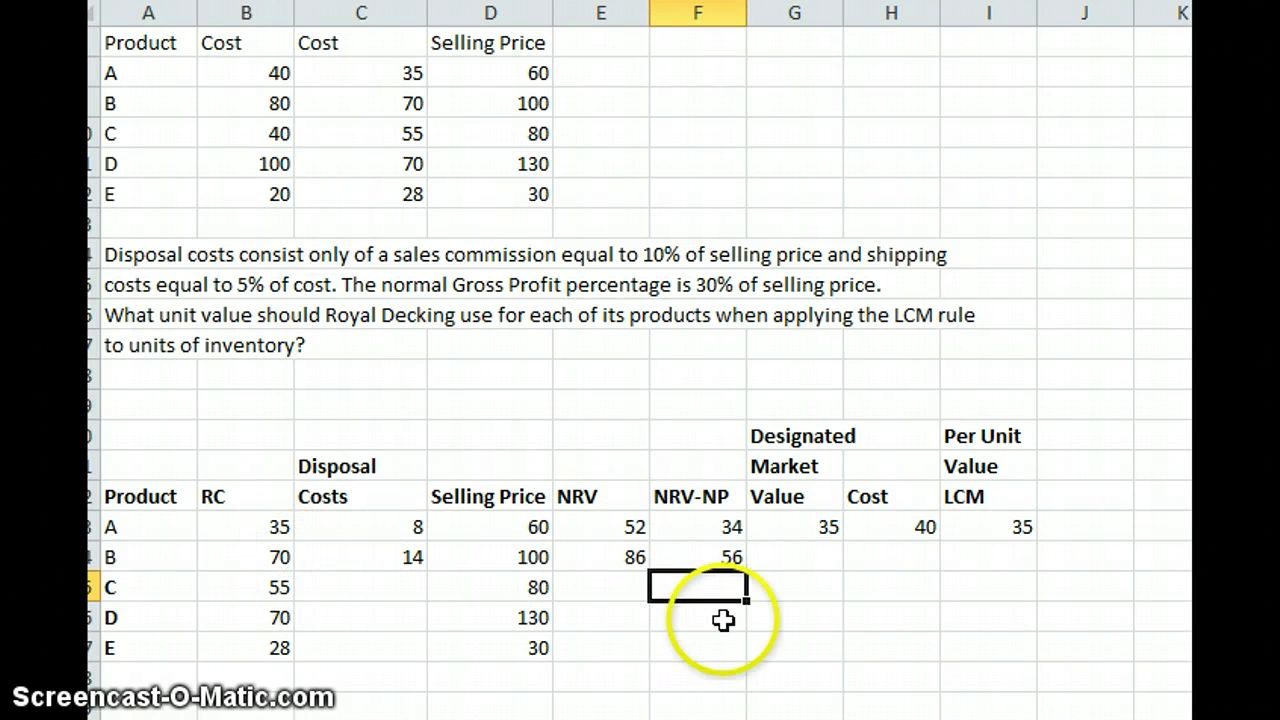
Set product B's designated market value in G24 to its replacement cost with =B24.
click(820, 560)
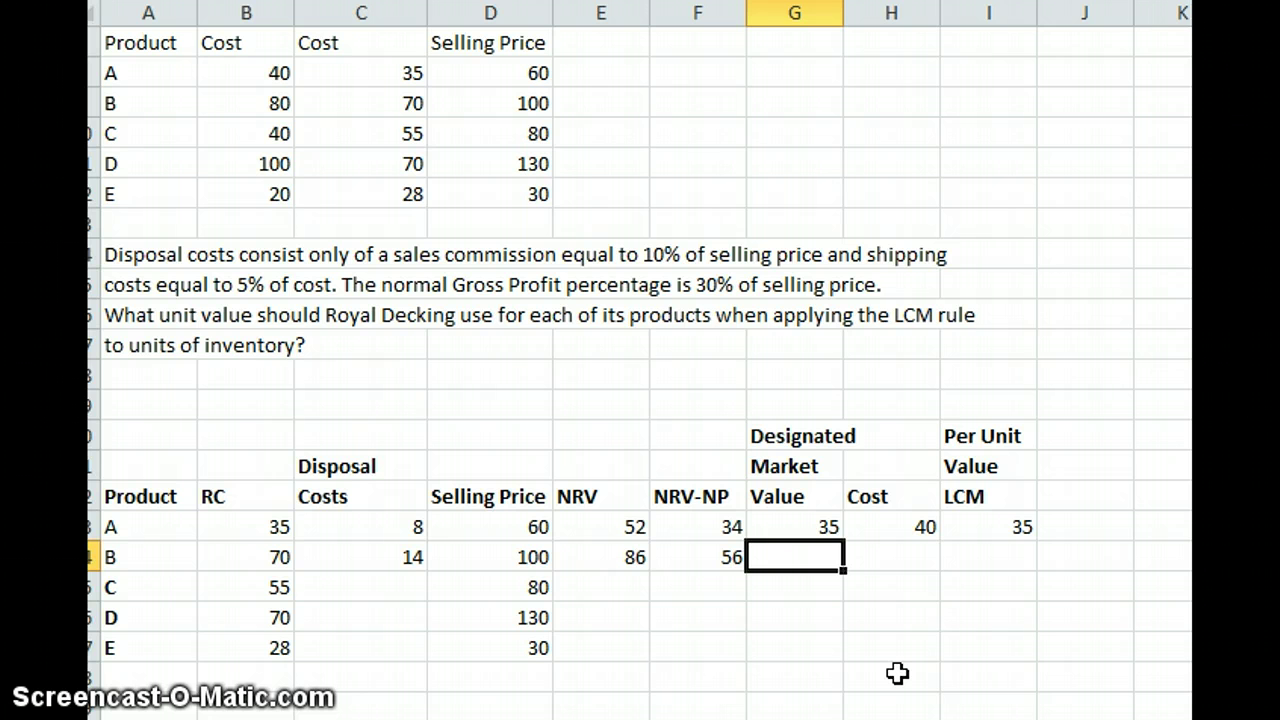
text(=)
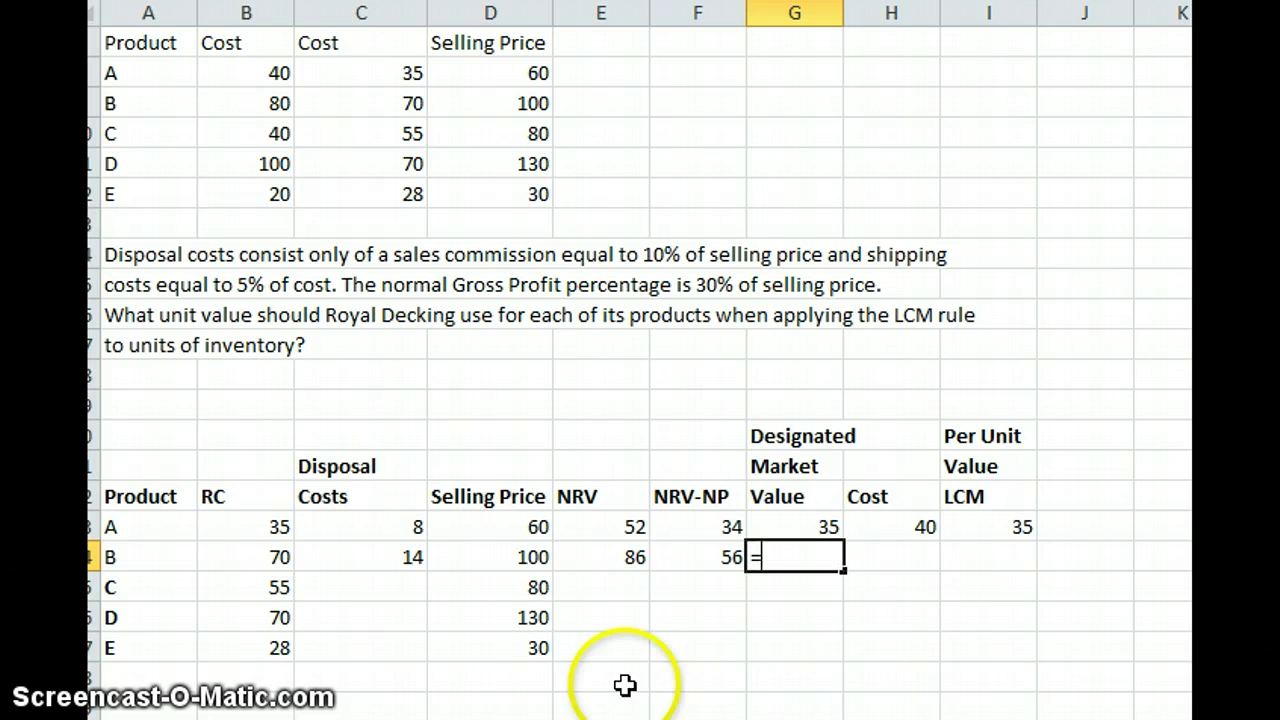
click(256, 554)
key(Return)
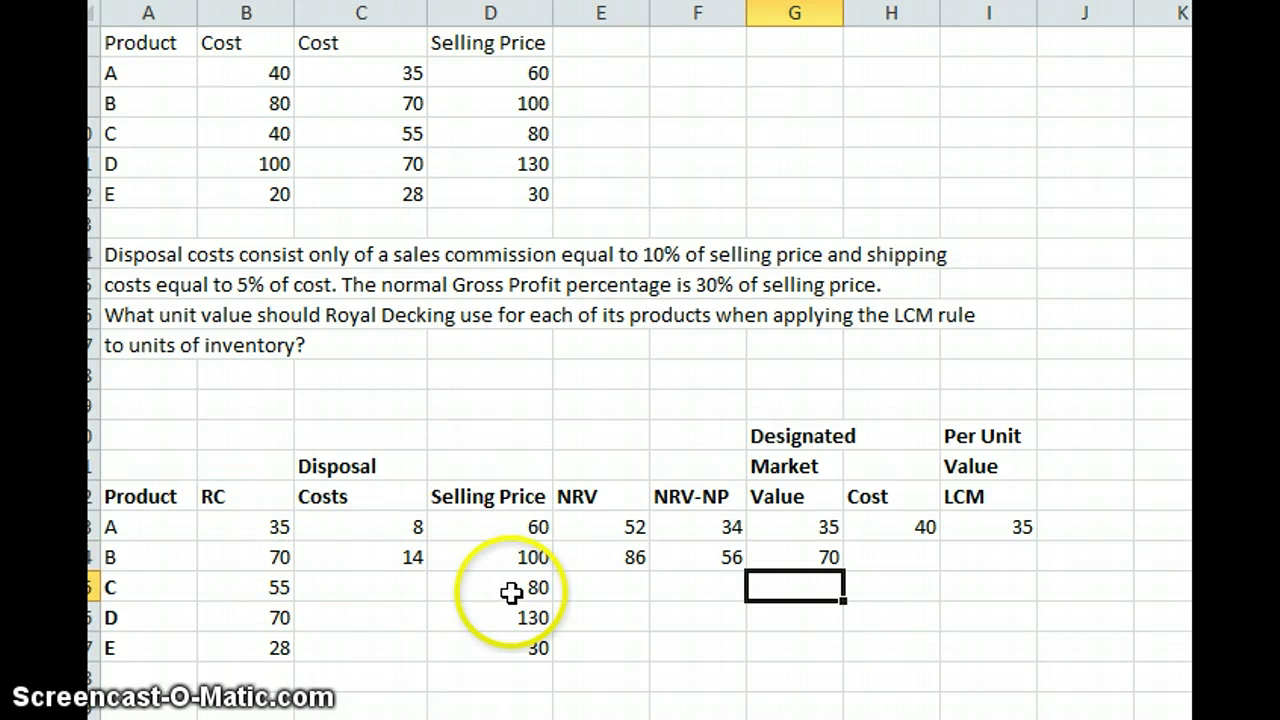
Enter 80 as product B's cost in H24 and 70 as its per unit LCM value in I24.
key(Up)
key(Right)
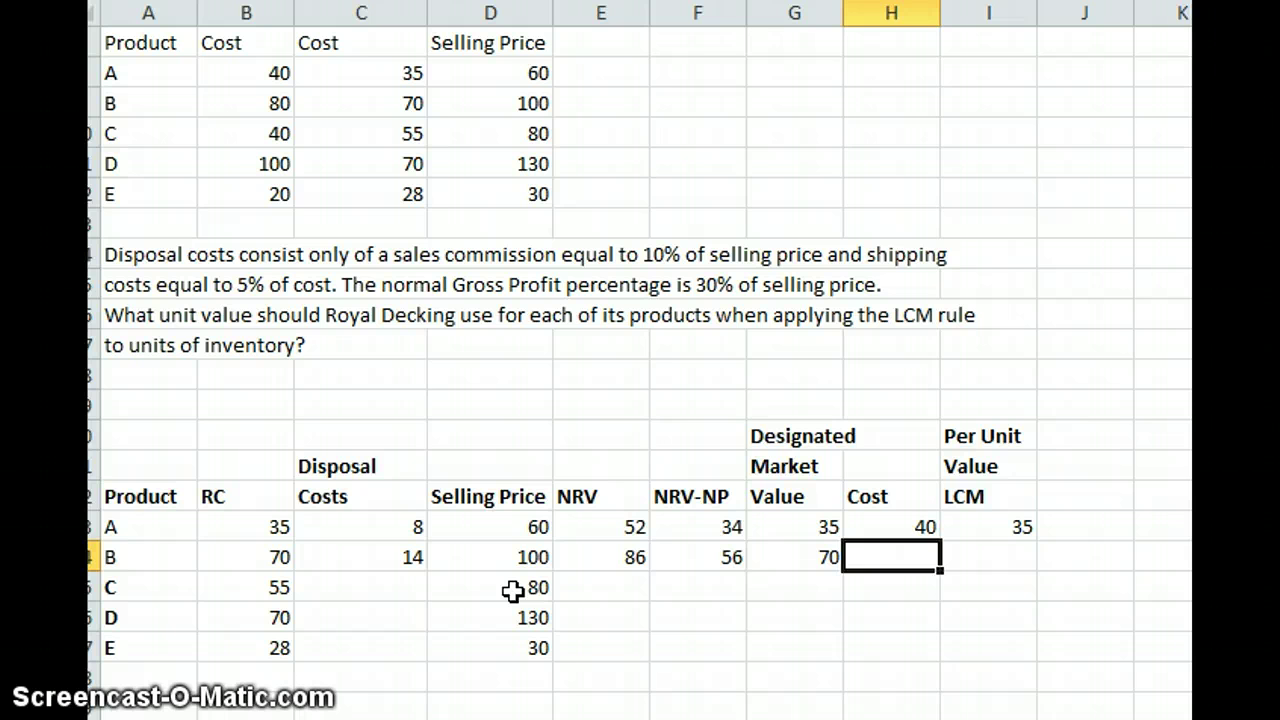
text(90)
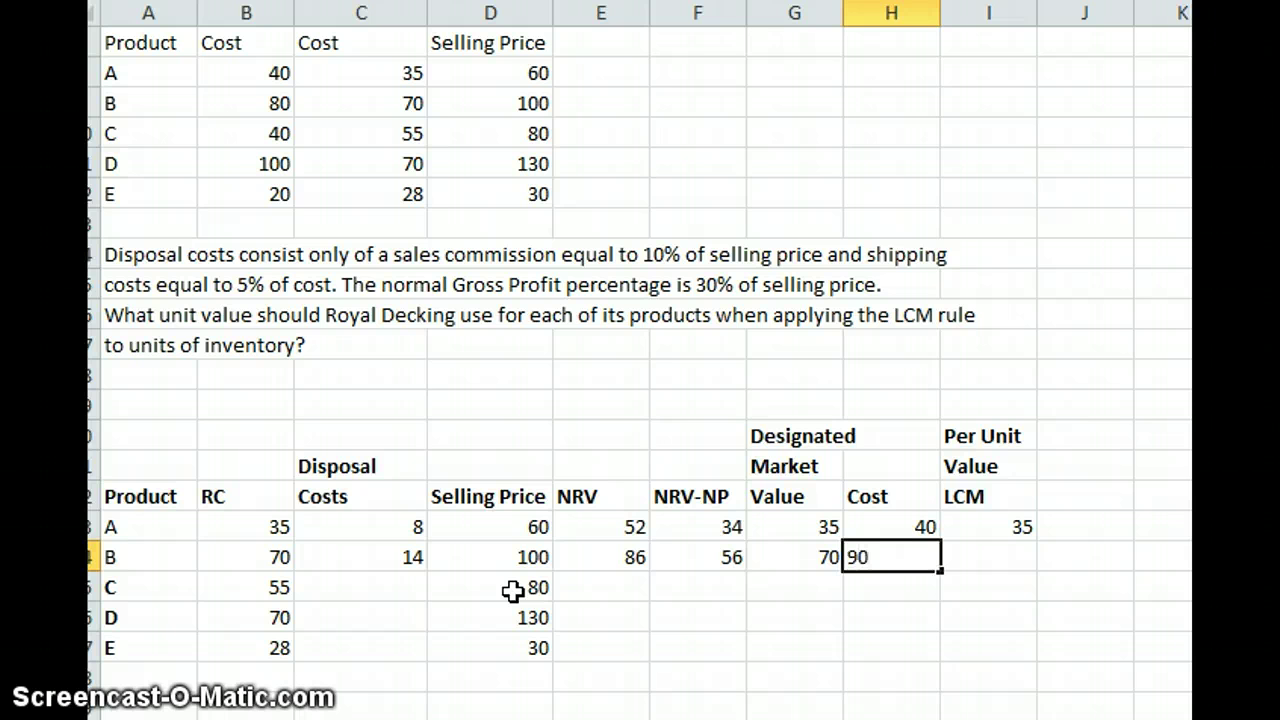
key(BackSpace)
key(BackSpace)
text(80)
key(Tab)
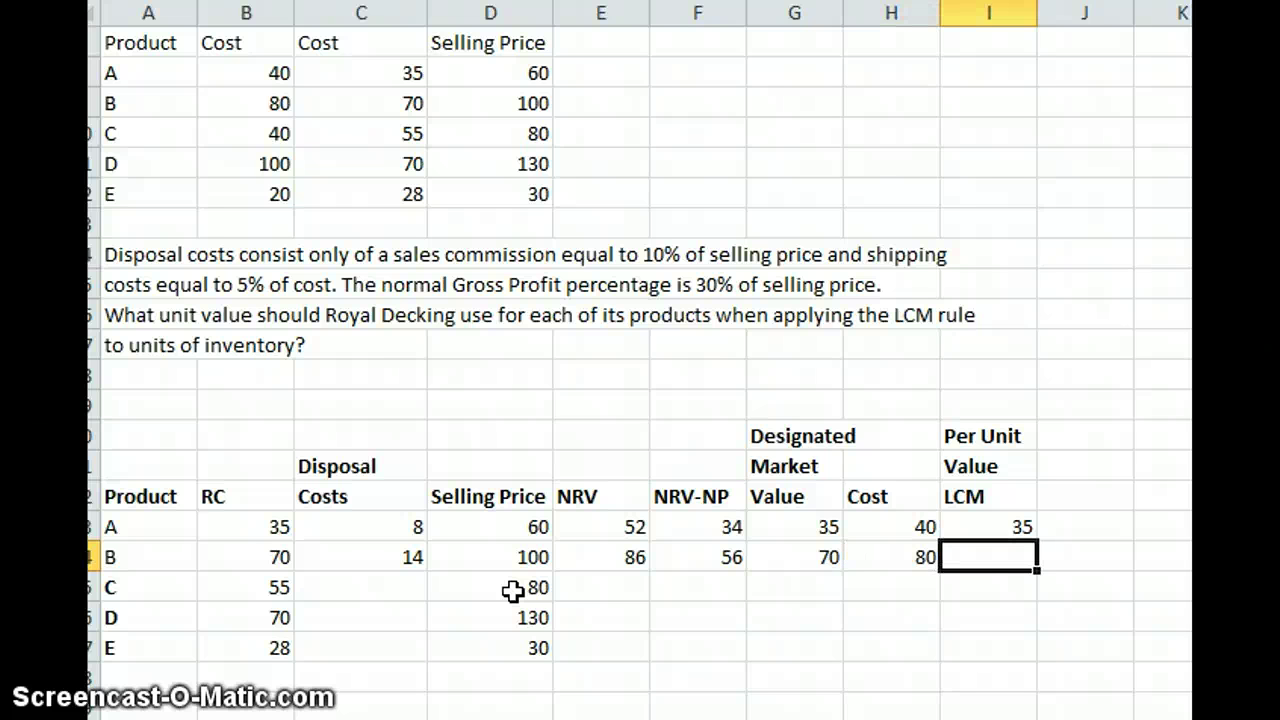
text(70)
key(Down)
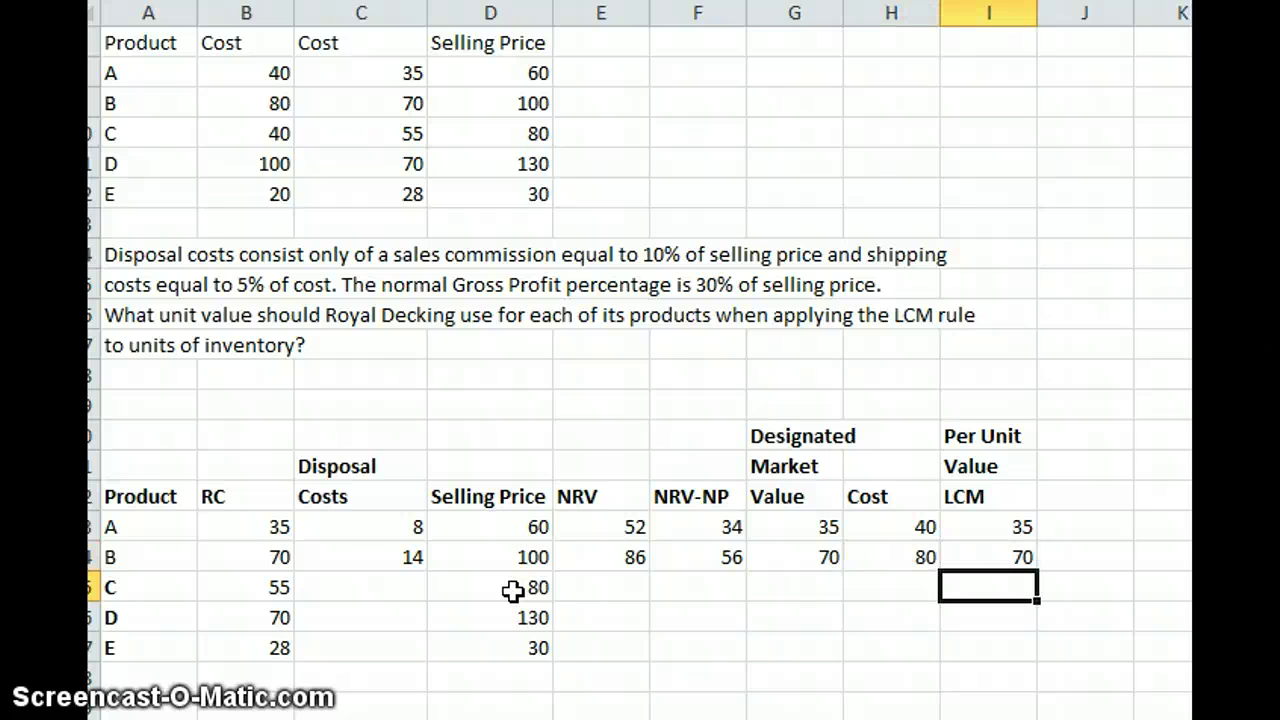
Calculate product D's disposal costs in C26 as 10% of selling price plus 5% of cost, using =(.1*D26)+(B11*.05).
click(361, 617)
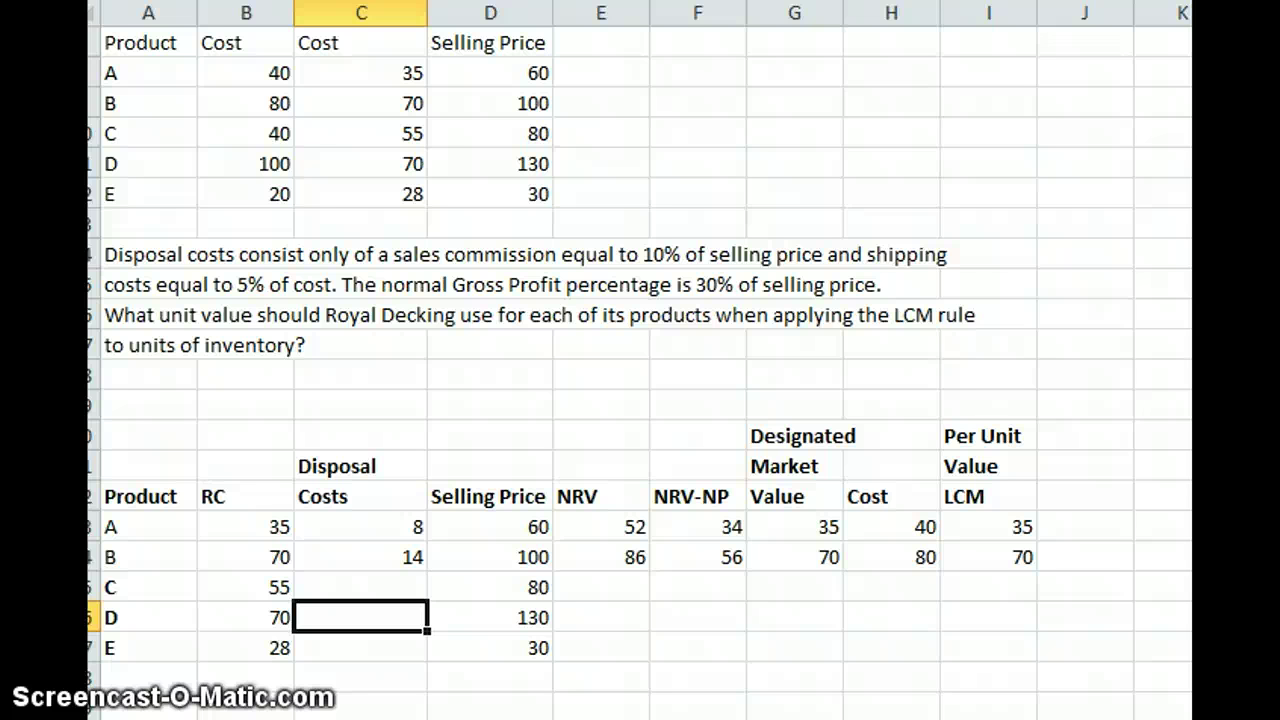
text(=()
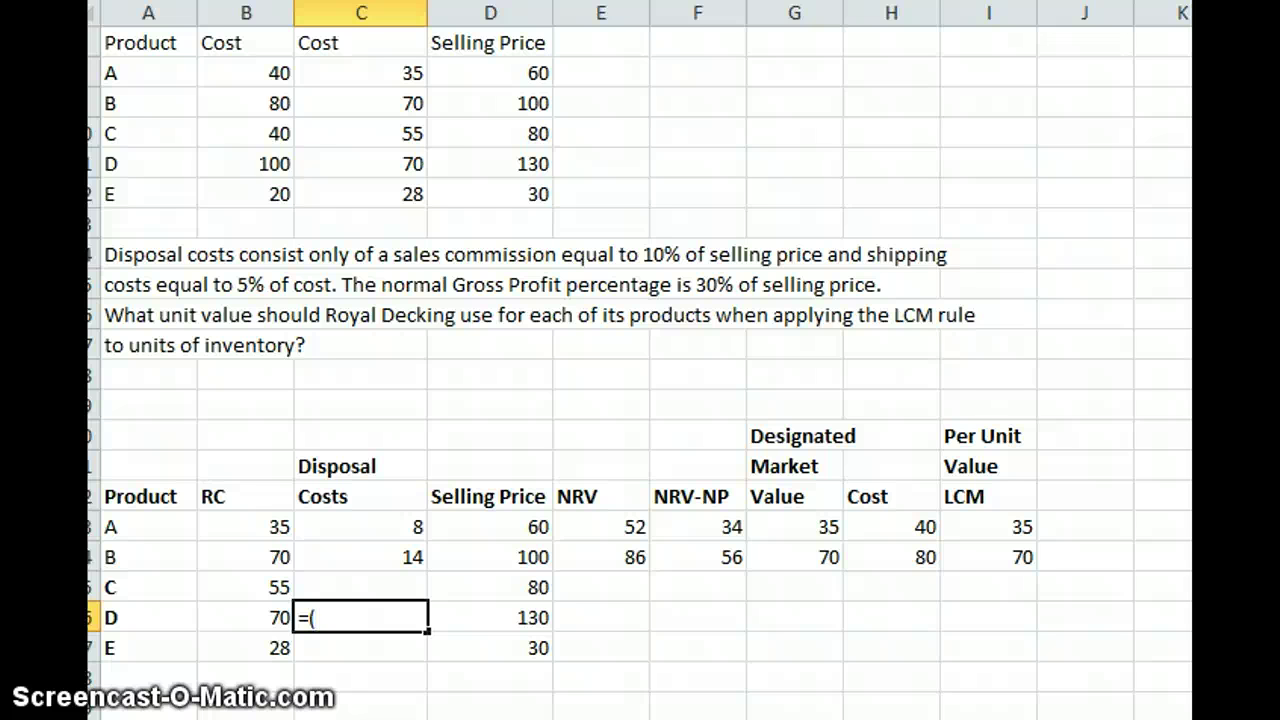
text(.1*)
click(539, 616)
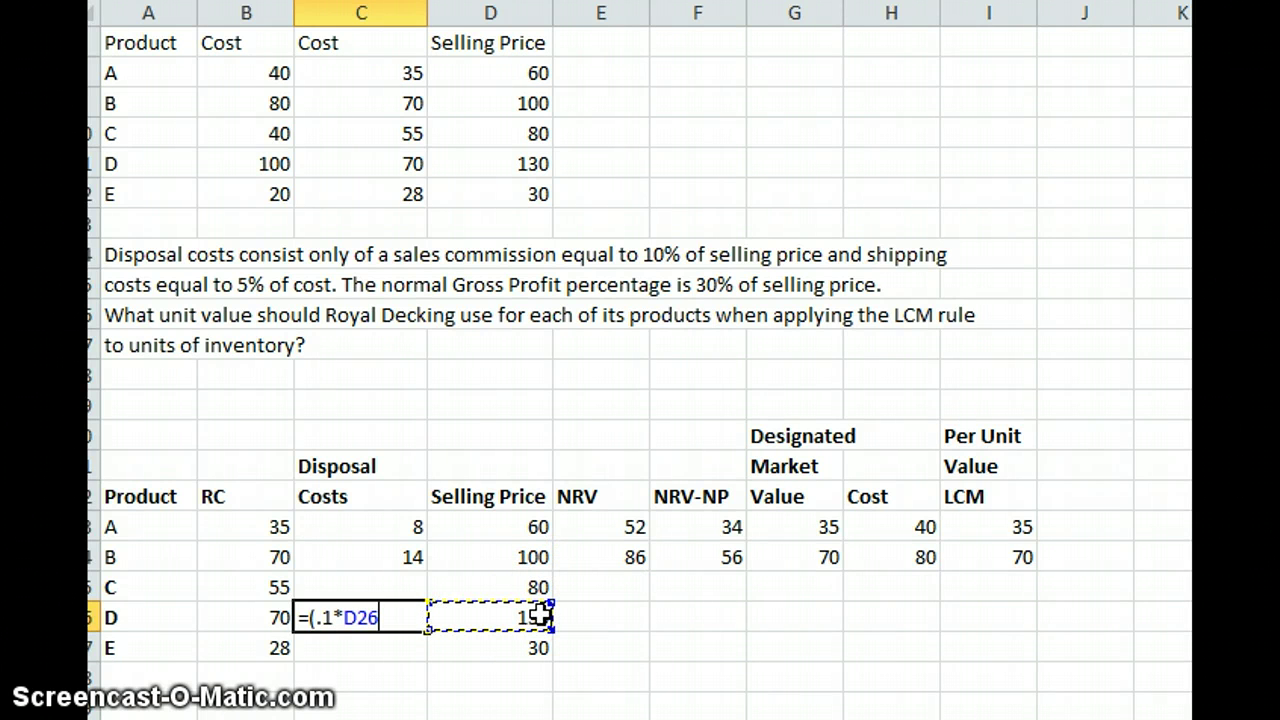
text()+)
text(()
click(286, 166)
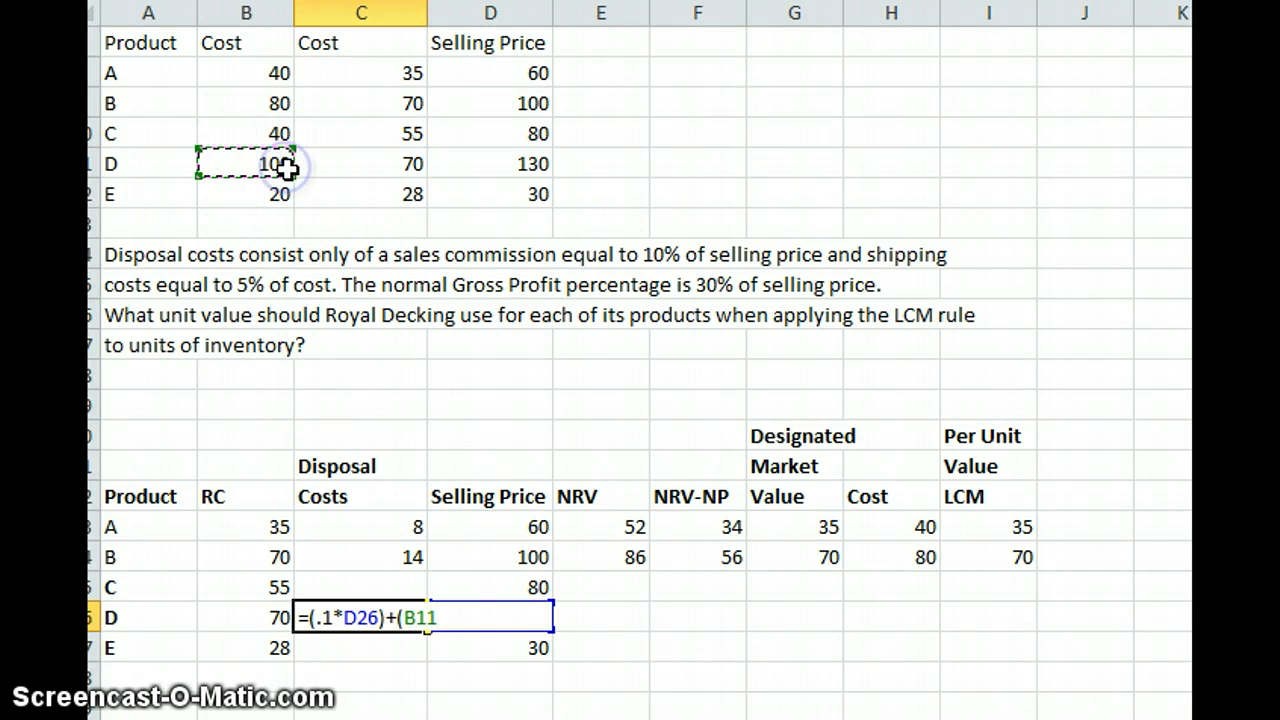
text(*.)
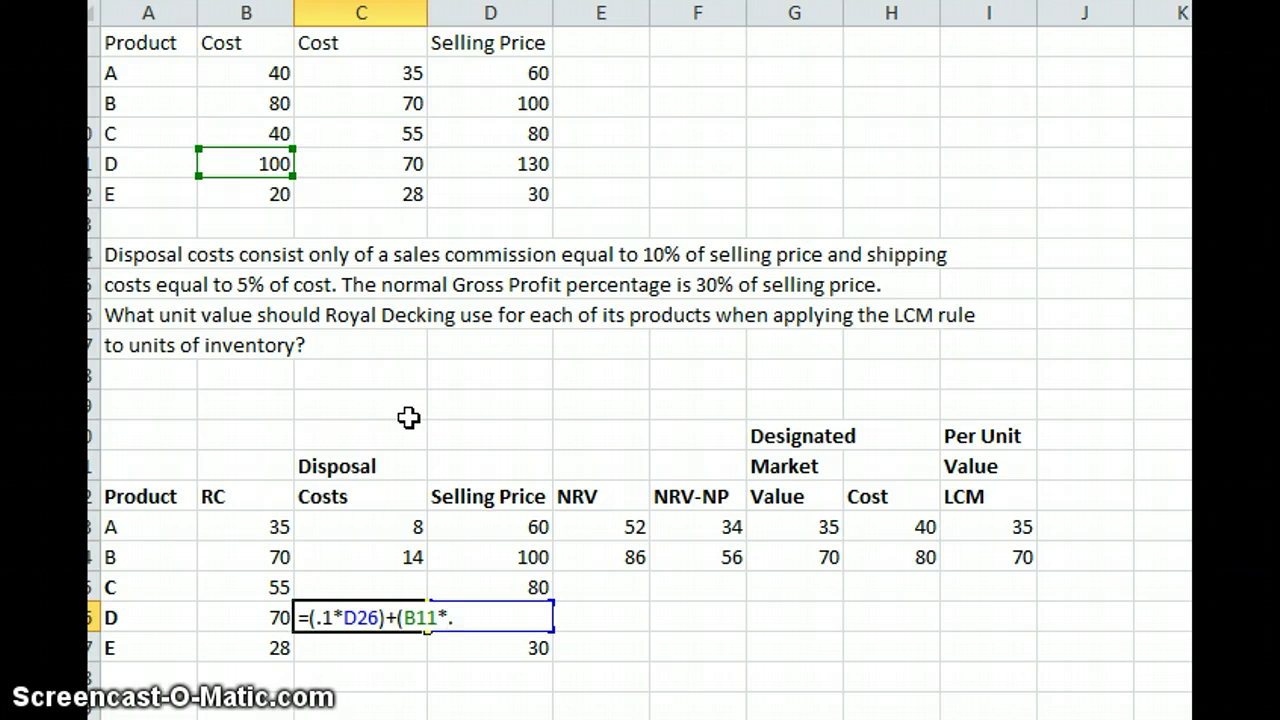
text(05))
key(Return)
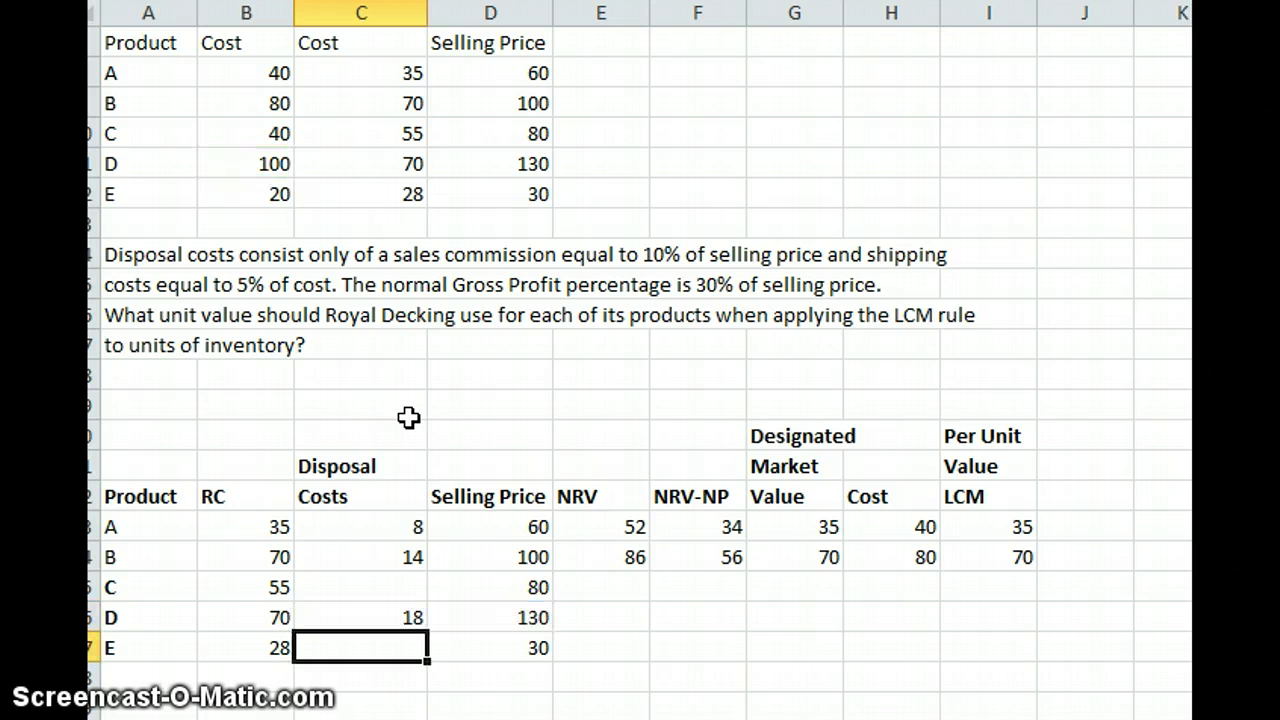
Calculate product D's NRV in E26 as selling price minus disposal costs, using =D26-C26.
click(646, 618)
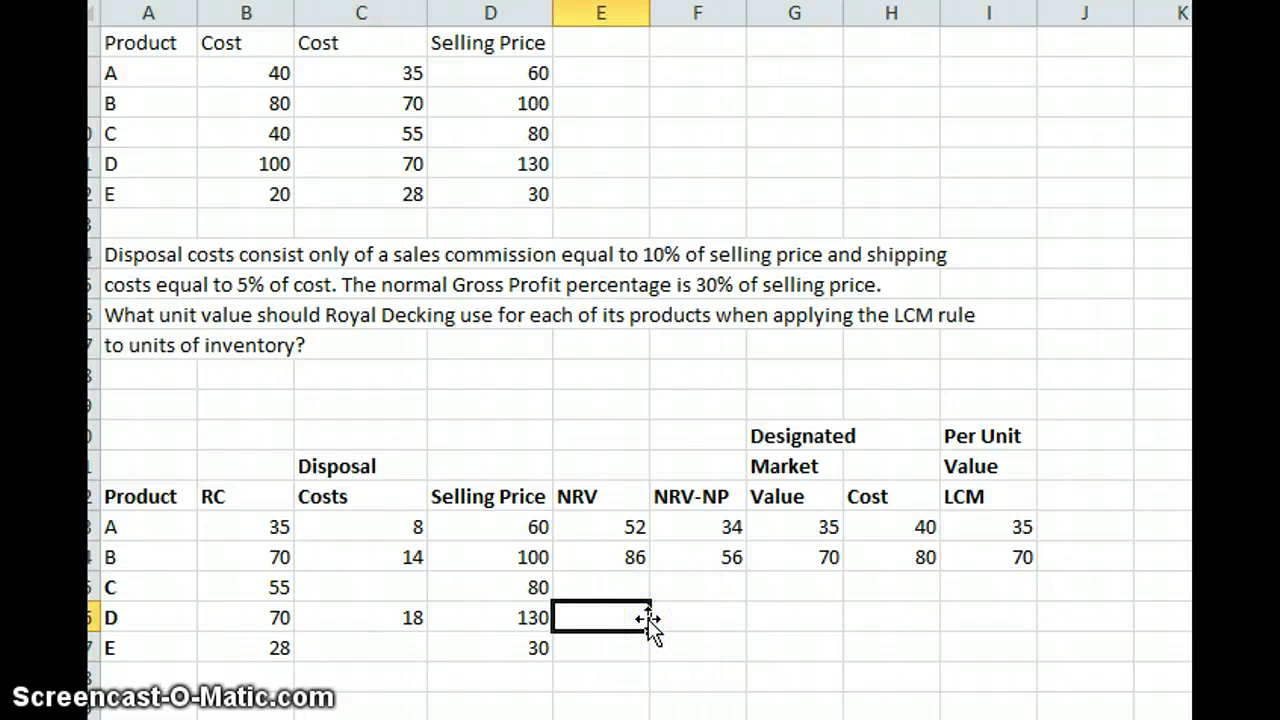
text(=)
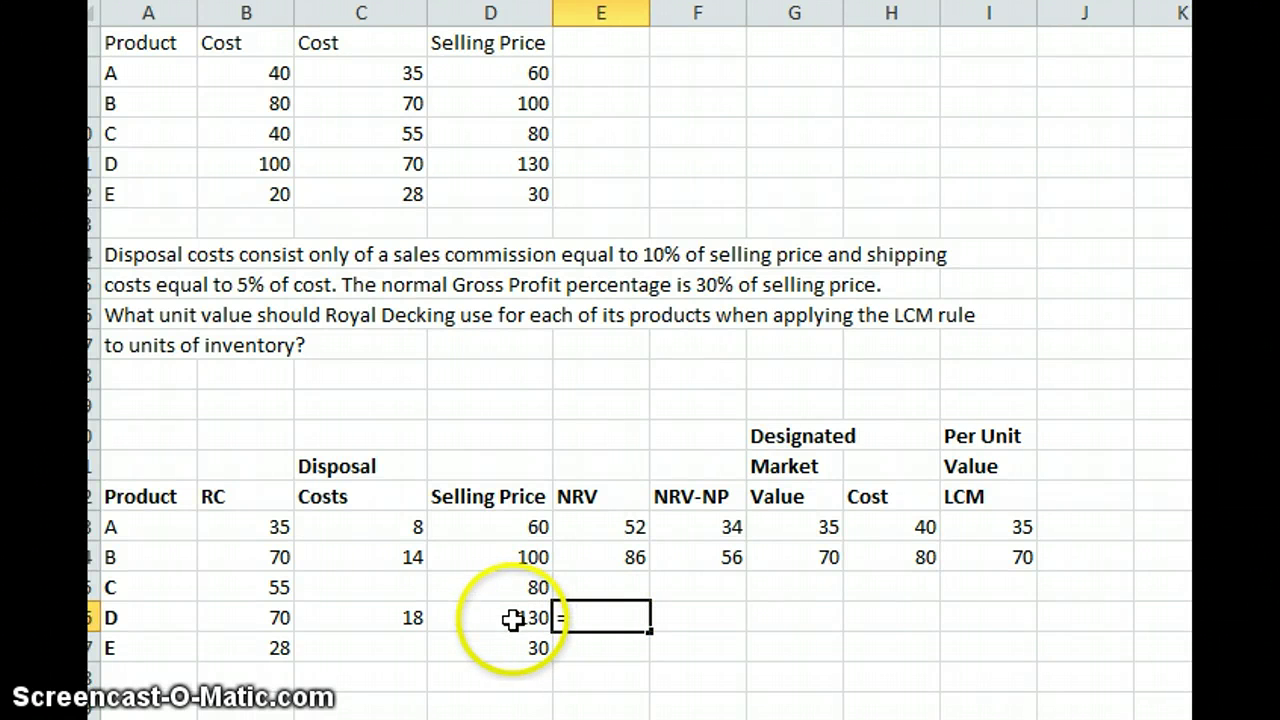
click(512, 618)
text(-)
click(410, 618)
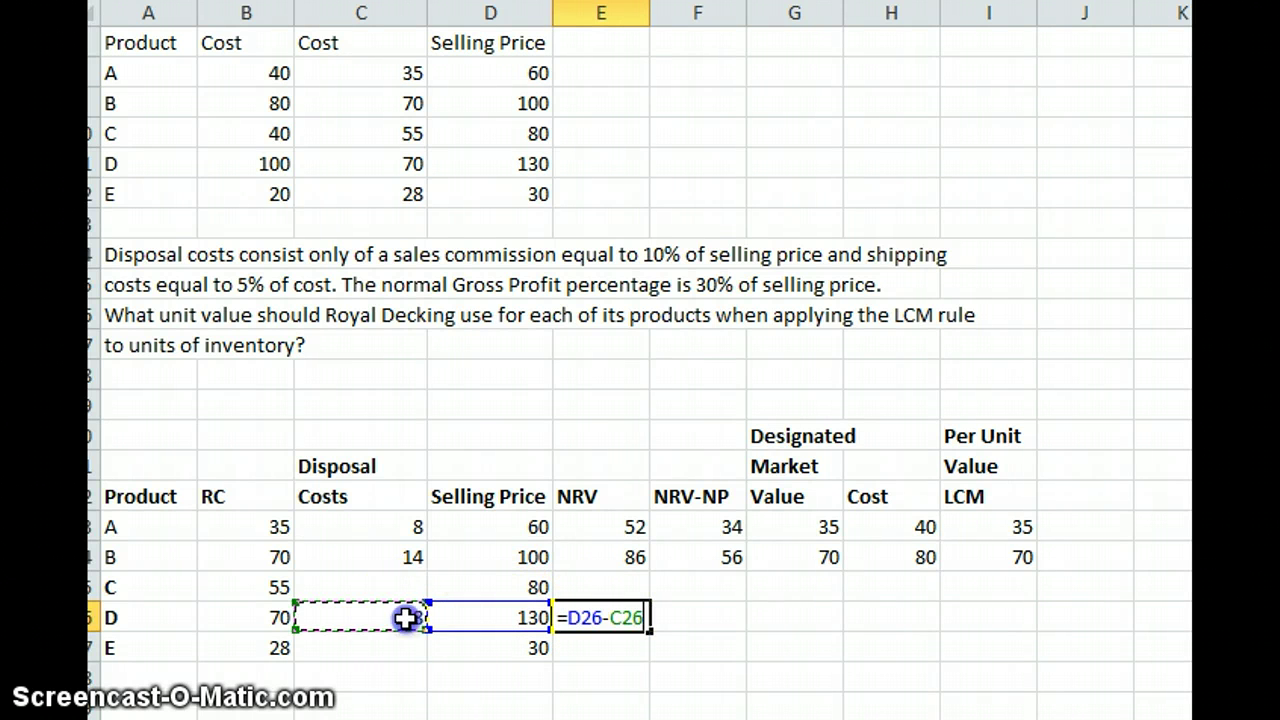
key(Return)
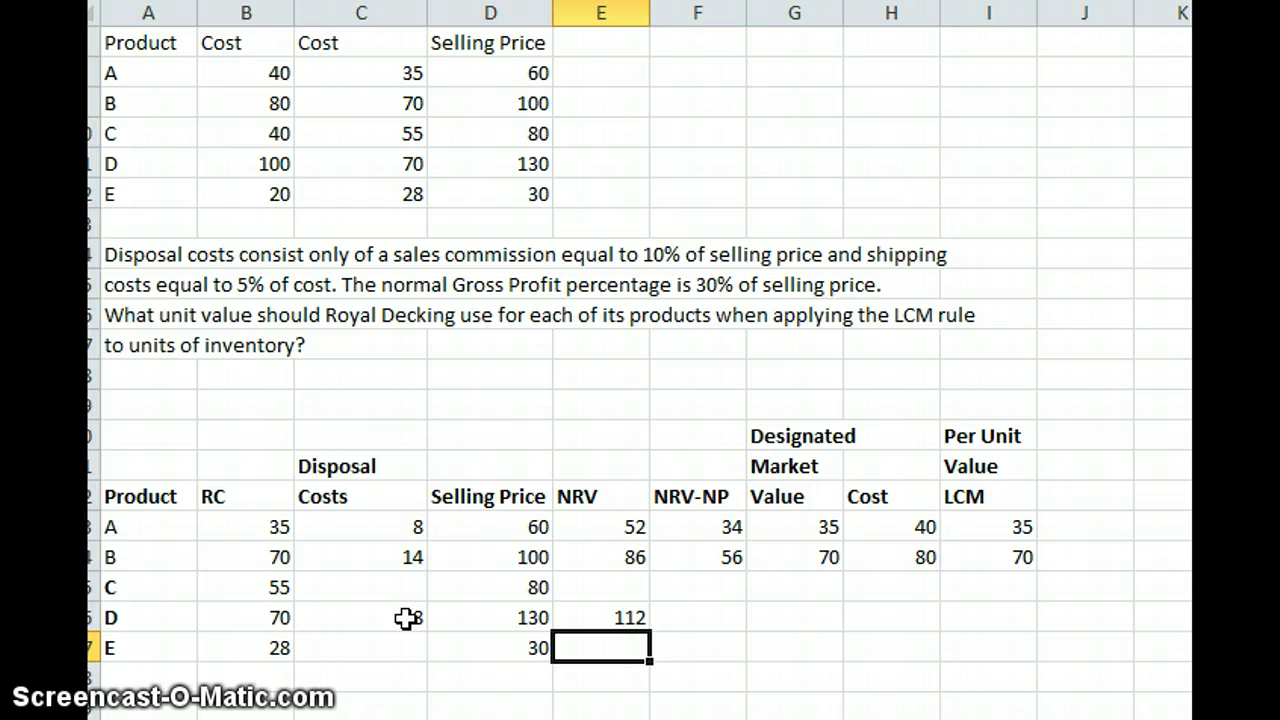
Calculate product D's NRV-NP in F26 as NRV minus 30% of selling price, using =E26-(.3*D26).
key(Up)
key(Right)
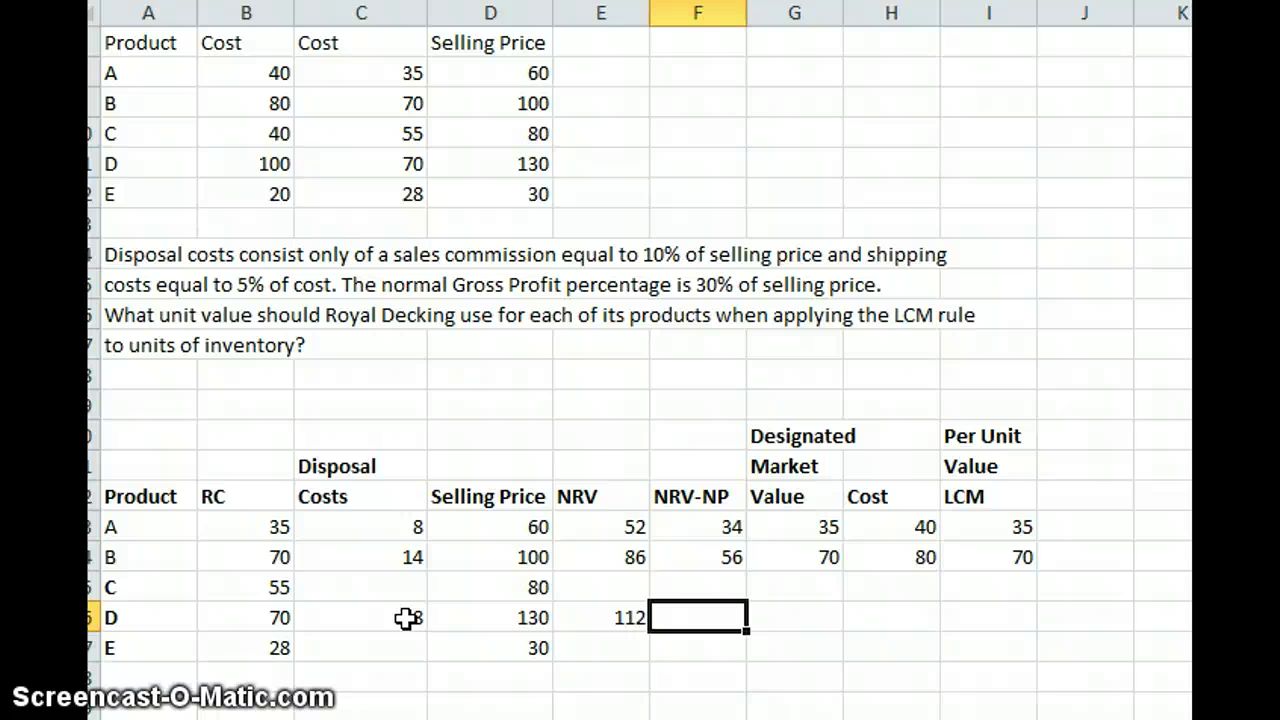
text(=)
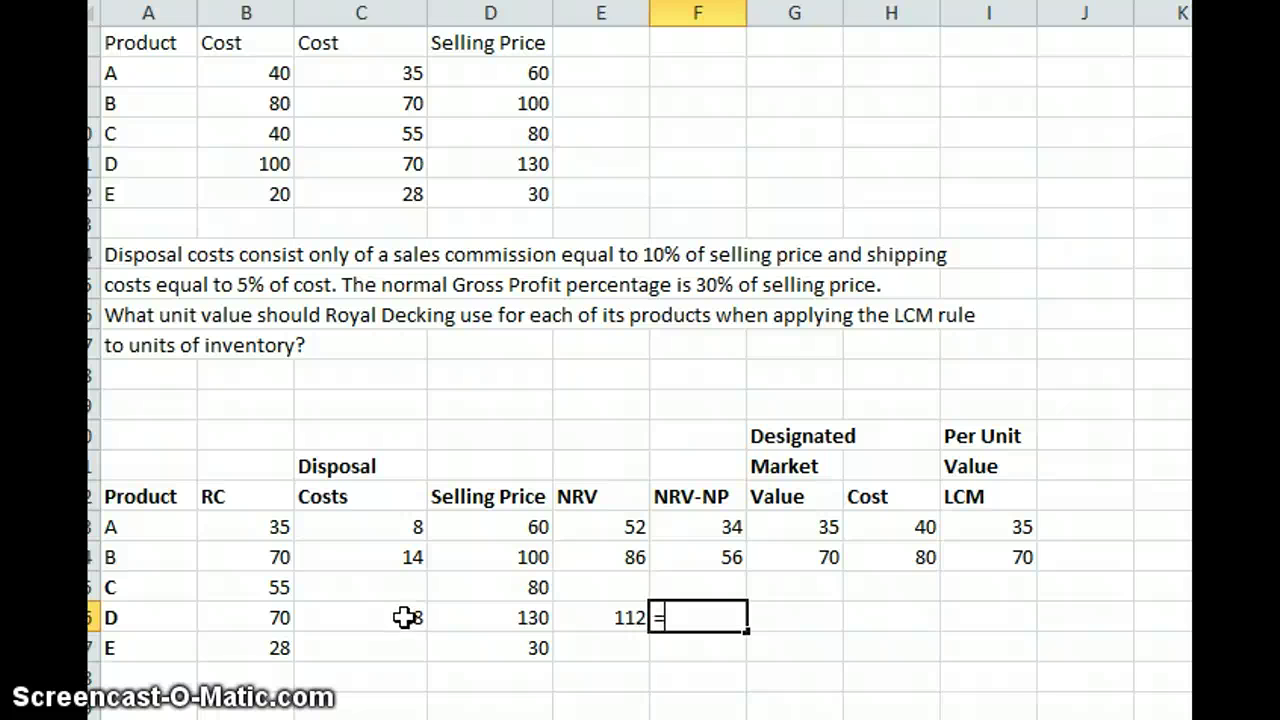
click(601, 615)
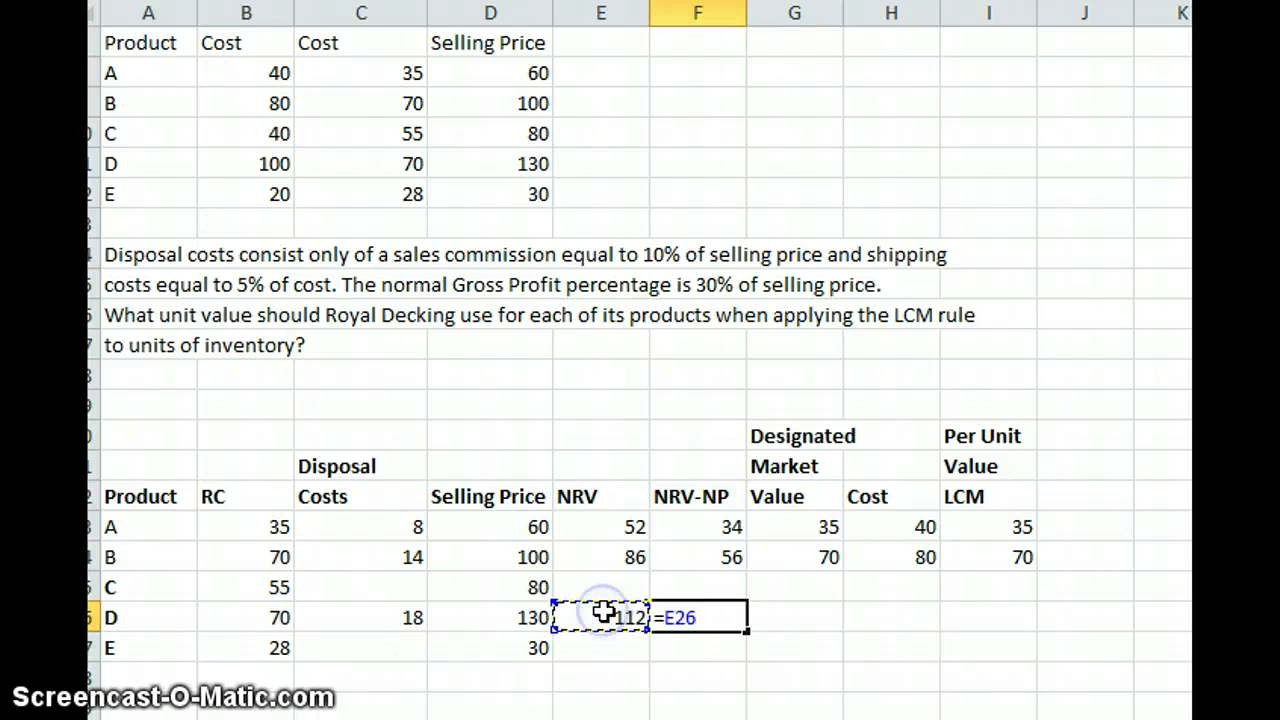
text(-()
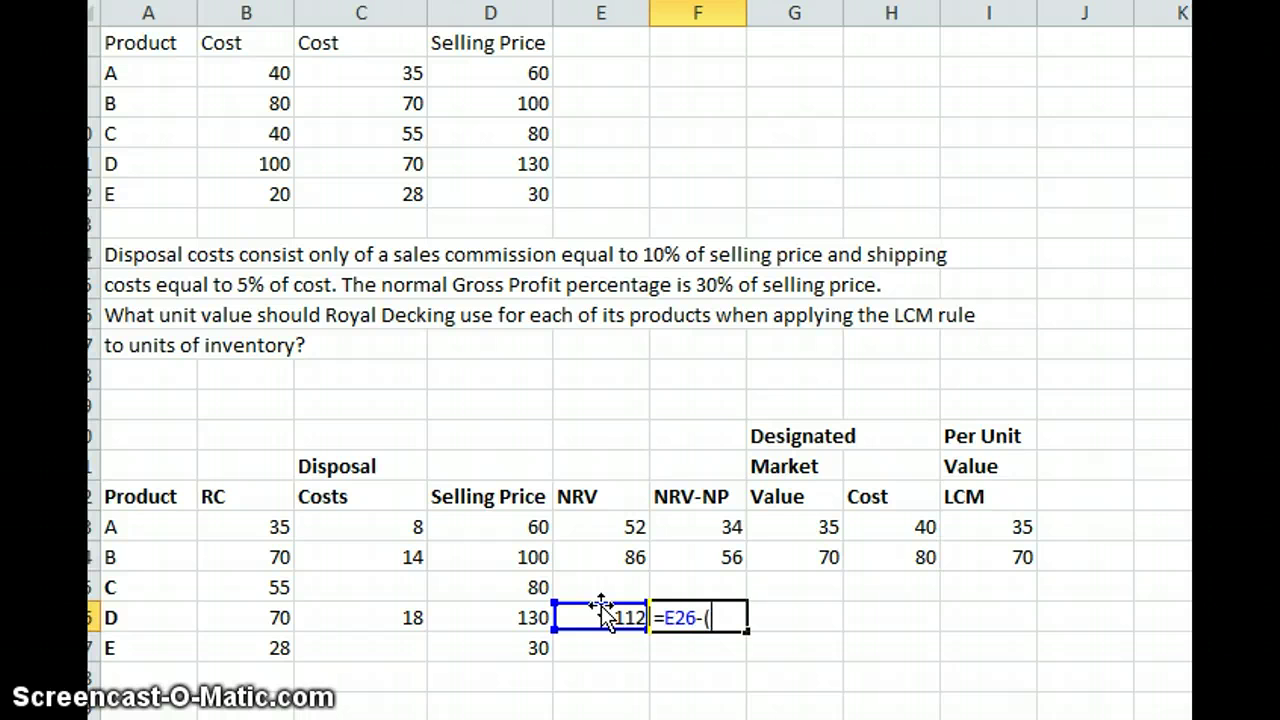
text(.3*)
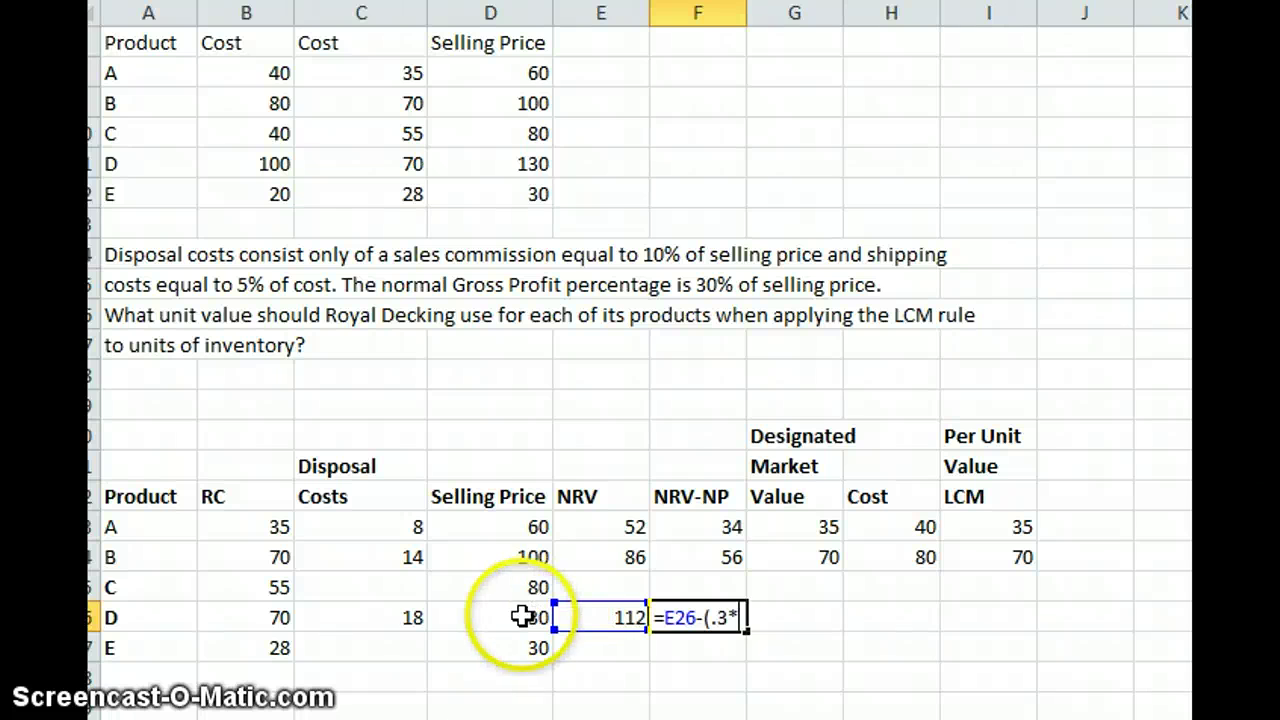
click(522, 617)
text())
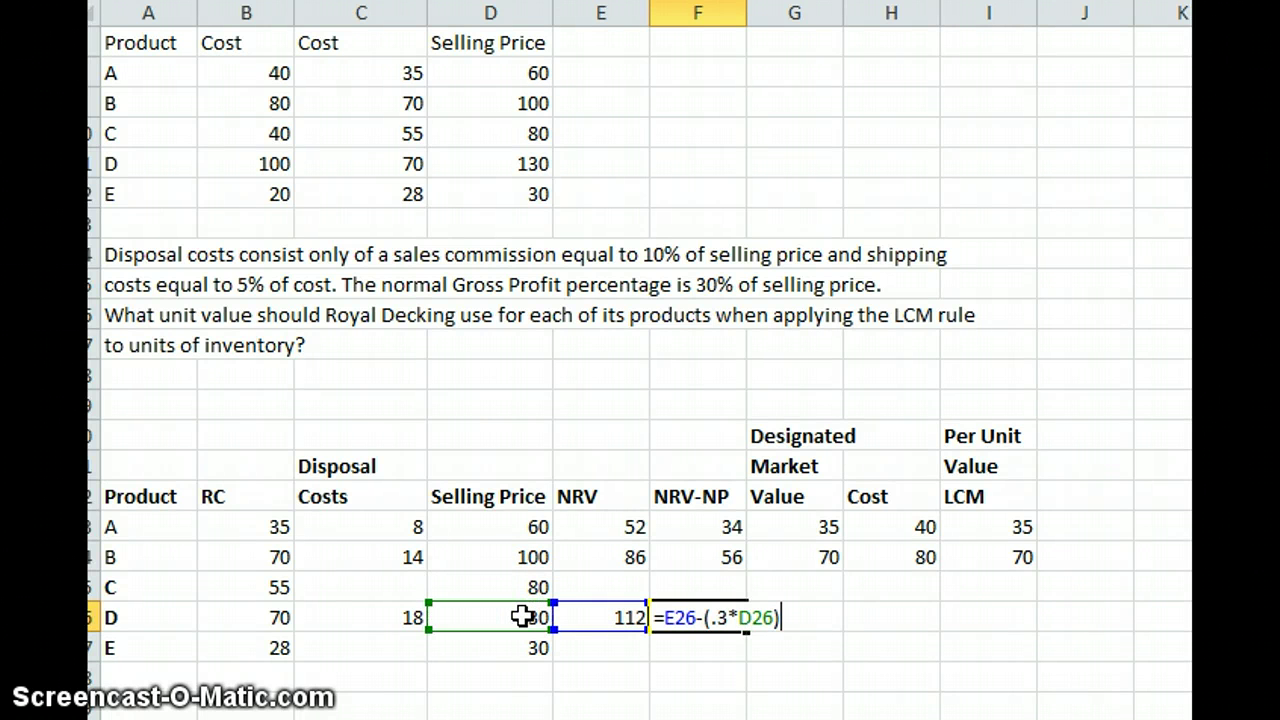
key(Return)
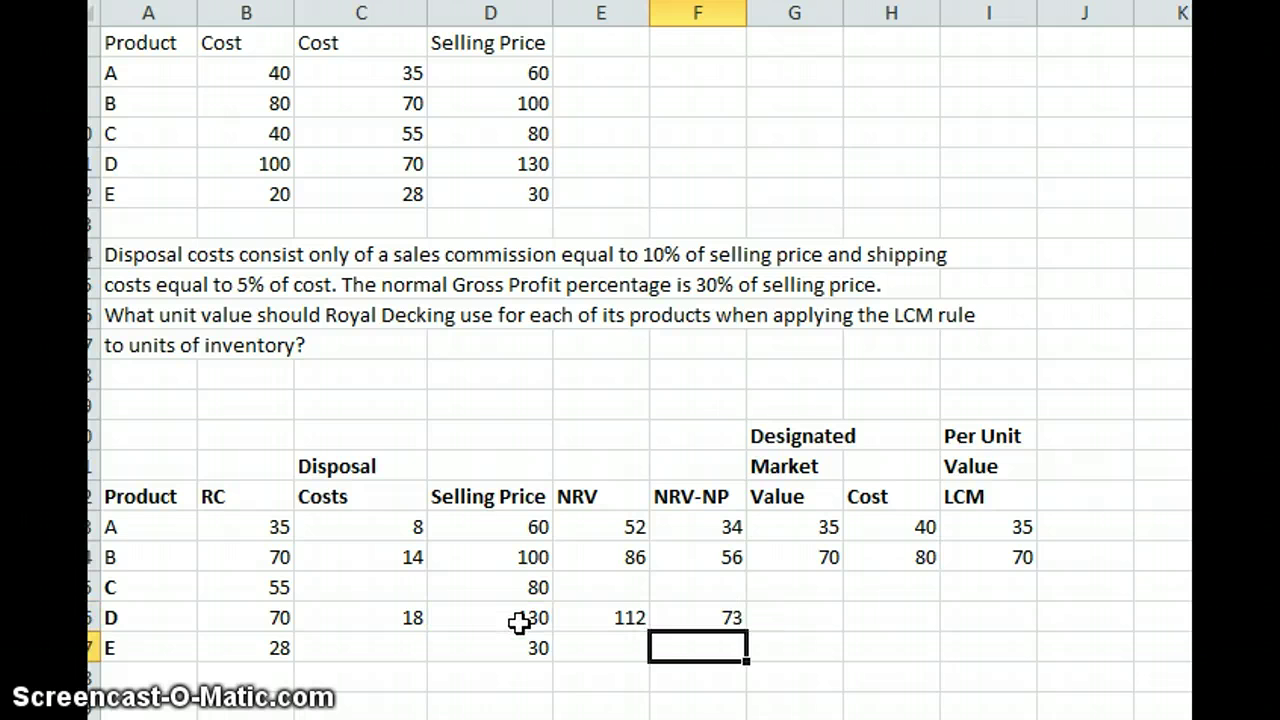
Select G26, the cell for product D's designated market value.
key(Up)
key(Right)
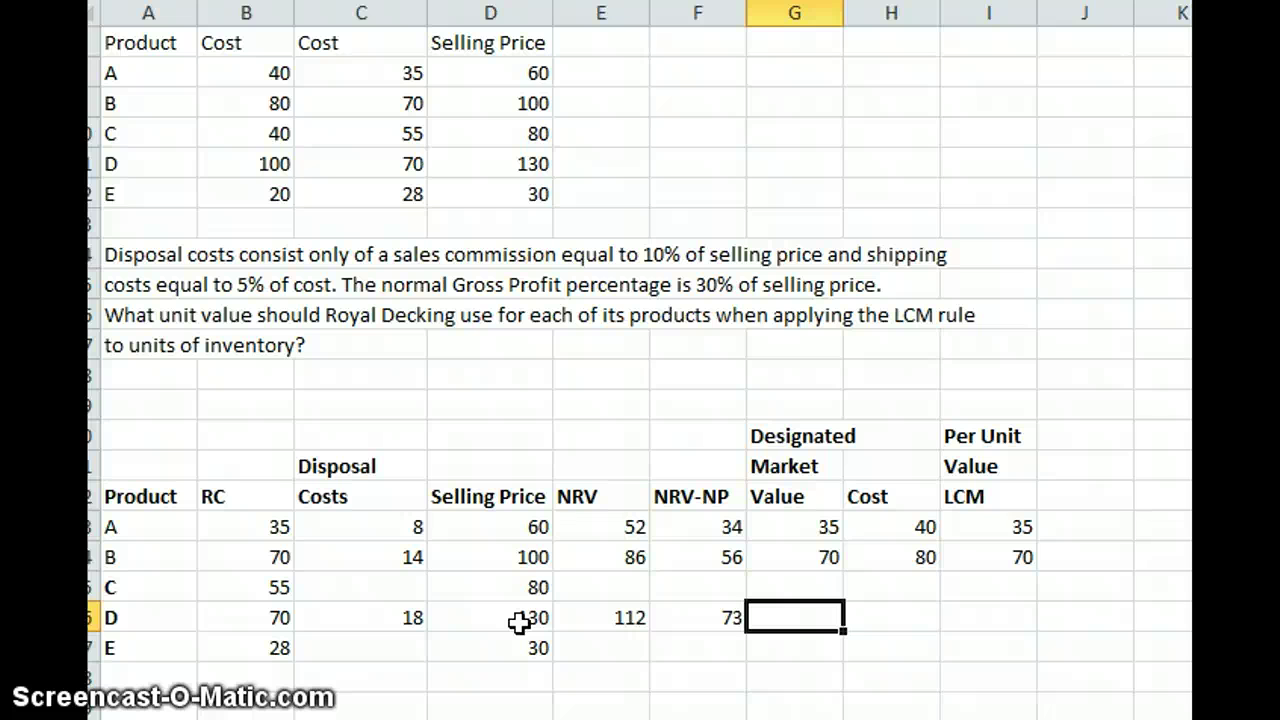